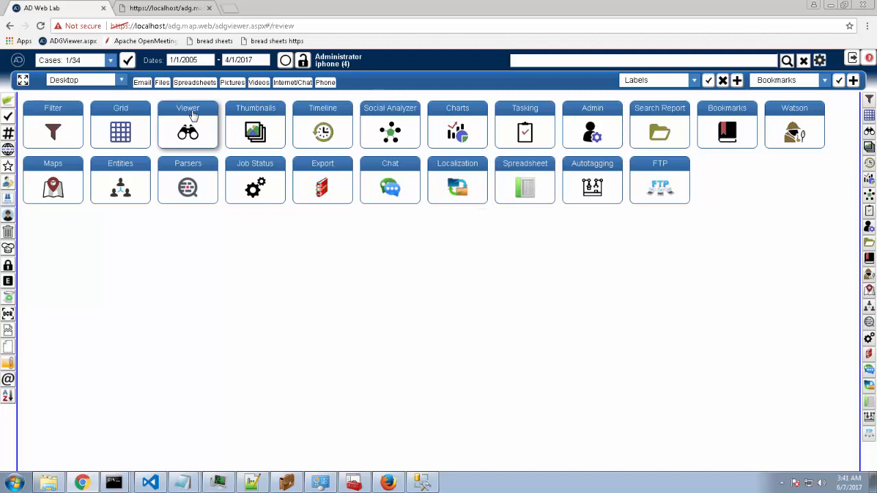
Open the Grid and Spreadsheet modules side by side in the workspace.
left_click(194, 116)
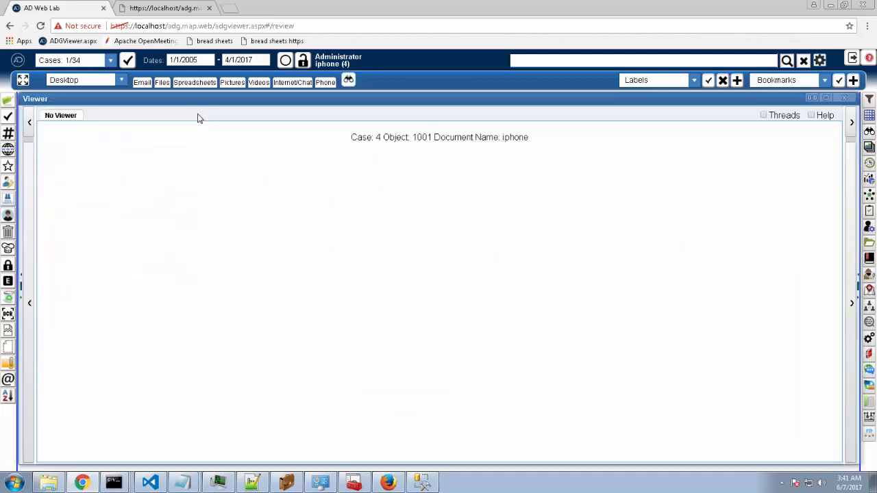
left_click(844, 98)
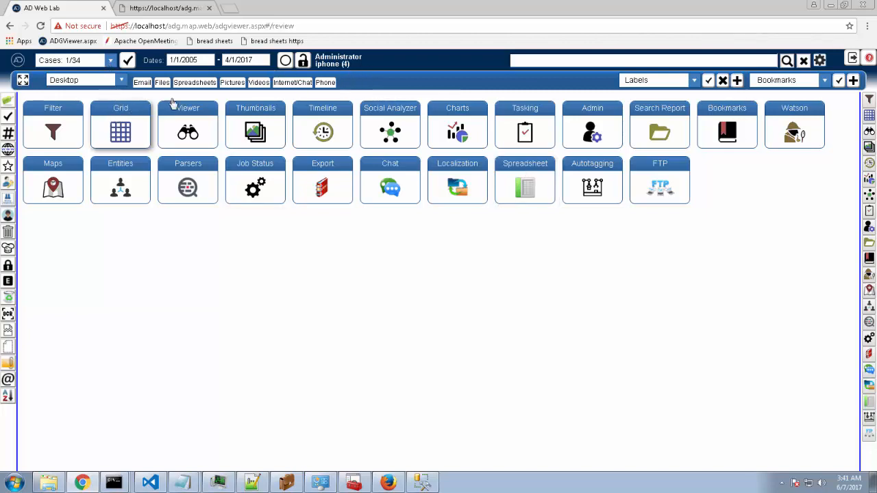
left_click(121, 116)
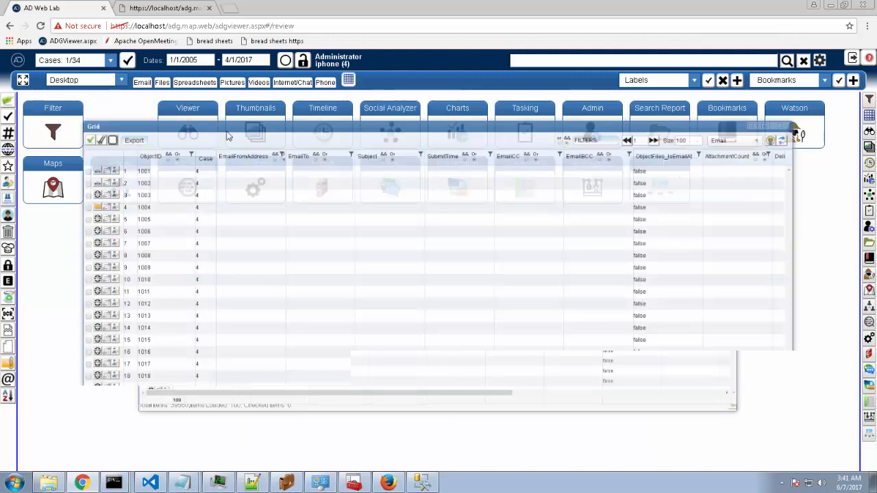
left_click(867, 404)
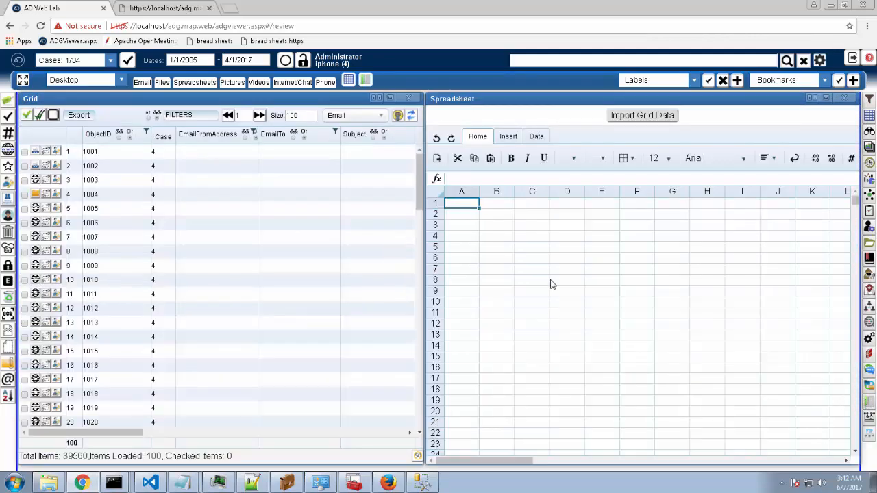
Examine how far the blank spreadsheet's columns extend along row 1, and return to cell A1.
key("Right")
key("Right")
key("Right")
key("Right")
key("Right")
key("Right")
key("Right")
key("Right")
key("Right")
key("Right")
key("Right")
key("Right")
key("Right")
key("Right")
key("Right")
key("Right")
key("Right")
key("Right")
key("Right")
key("Right")
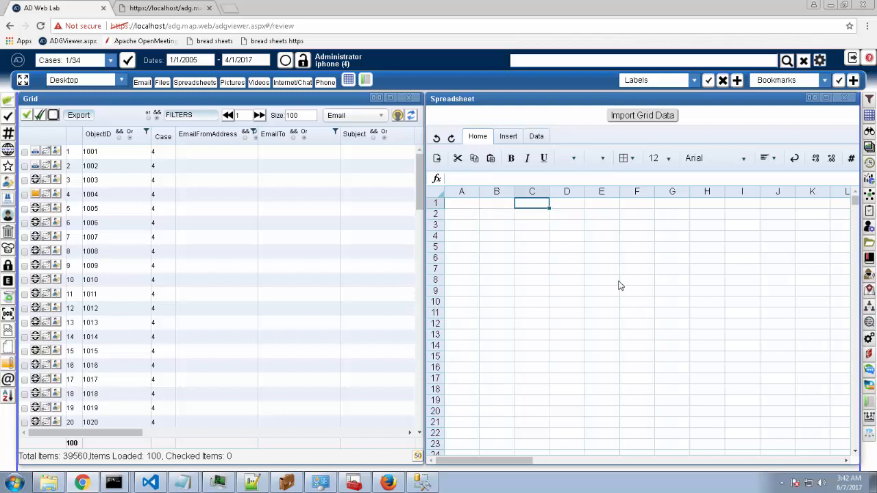
key("Left")
key("Left")
key("Left")
key("Left")
key("Left")
key("Left")
key("Left")
key("Left")
key("Left")
key("Left")
key("Left")
key("Left")
key("Left")
key("Left")
key("Left")
key("Left")
key("Left")
key("Left")
key("Left")
key("Left")
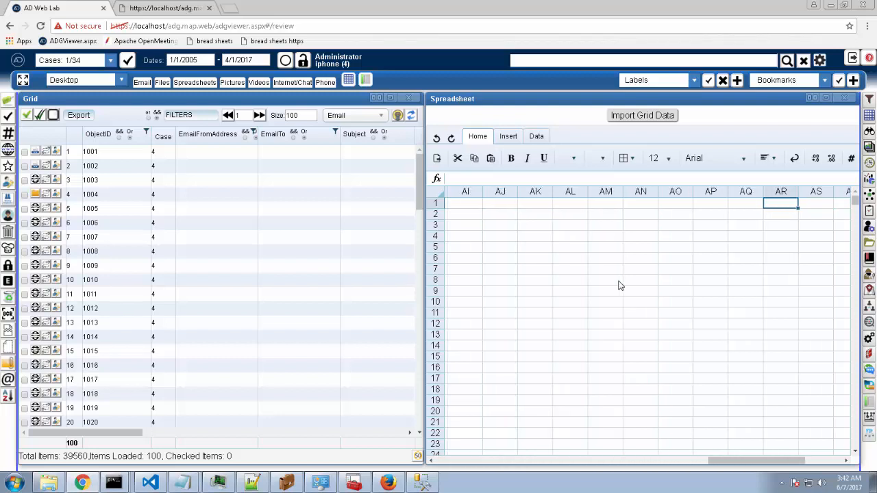
key("Left")
key("Left")
key("Left")
key("Left")
key("Left")
key("Left")
key("Left")
key("Left")
key("Left")
key("Left")
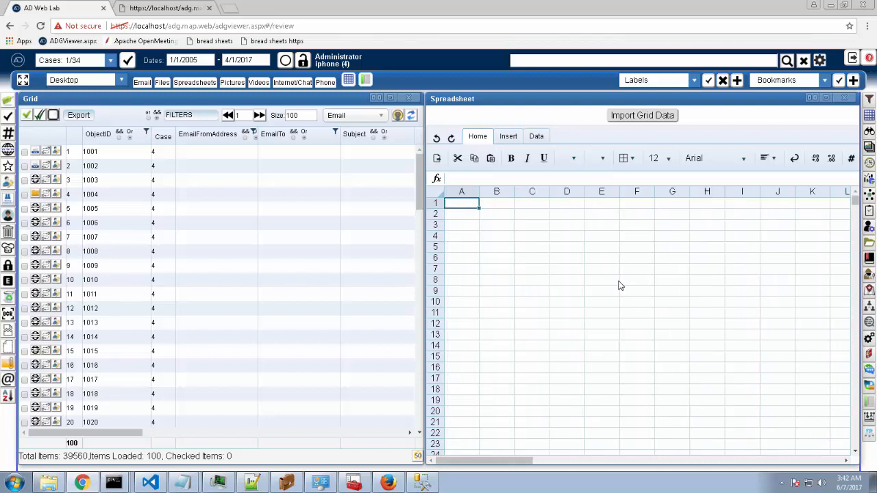
Examine how far the blank spreadsheet's rows extend down column A, and return to cell A1.
key("Down")
key("Page_Down")
key("Page_Down")
key("Page_Down")
key("Page_Down")
key("Page_Down")
key("Page_Down")
key("Page_Down")
key("Page_Down")
key("Page_Down")
key("Page_Down")
key("Page_Down")
key("Page_Down")
key("Page_Down")
key("Page_Down")
key("Page_Down")
key("Page_Down")
key("Page_Down")
key("Page_Down")
key("Page_Down")
key("Page_Down")
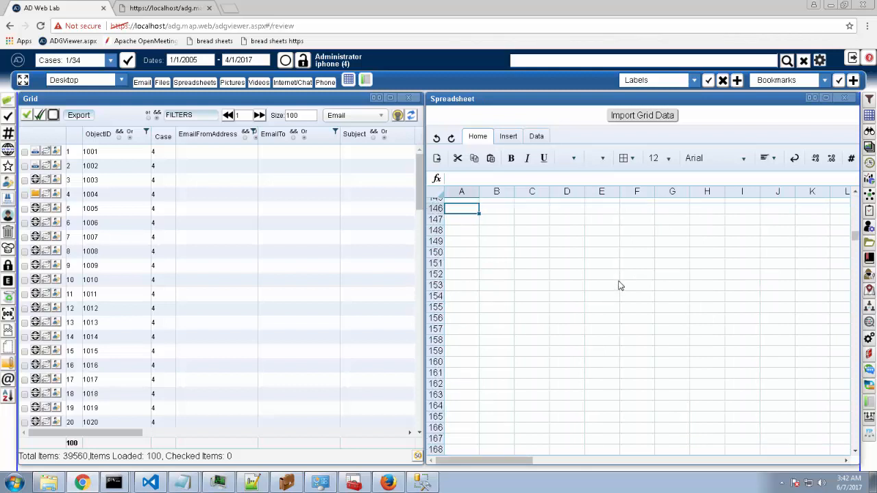
key("Page_Down")
key("Page_Down")
key("Page_Down")
key("Page_Down")
key("Page_Down")
key("Page_Down")
key("Page_Down")
key("Page_Down")
key("Page_Down")
key("Page_Down")
key("Page_Down")
key("Page_Down")
key("Page_Down")
key("Page_Down")
key("Page_Down")
key("Page_Down")
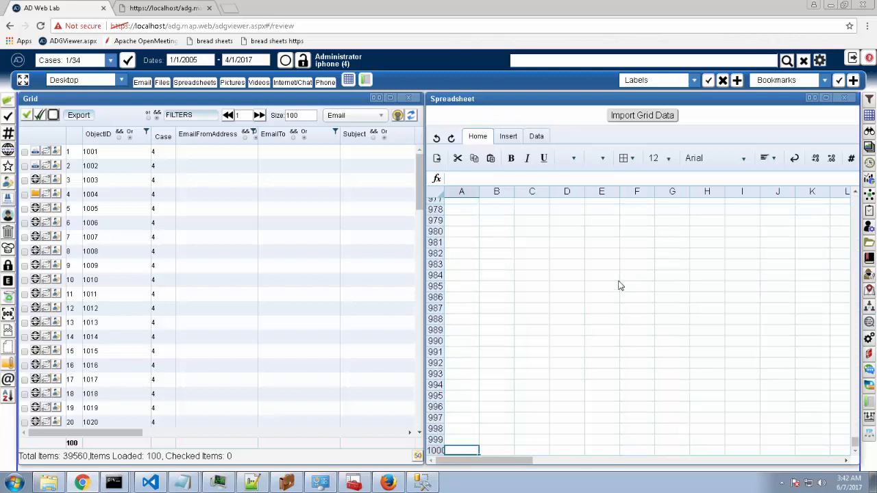
key("Page_Up")
key("Page_Up")
key("Page_Up")
key("Page_Up")
key("Page_Up")
key("Page_Up")
key("Page_Up")
key("Page_Up")
key("Page_Up")
key("Page_Up")
key("Page_Up")
key("Page_Up")
key("Page_Up")
key("Page_Up")
key("Page_Up")
key("Page_Up")
key("Page_Up")
key("Page_Up")
key("Page_Up")
key("Page_Up")
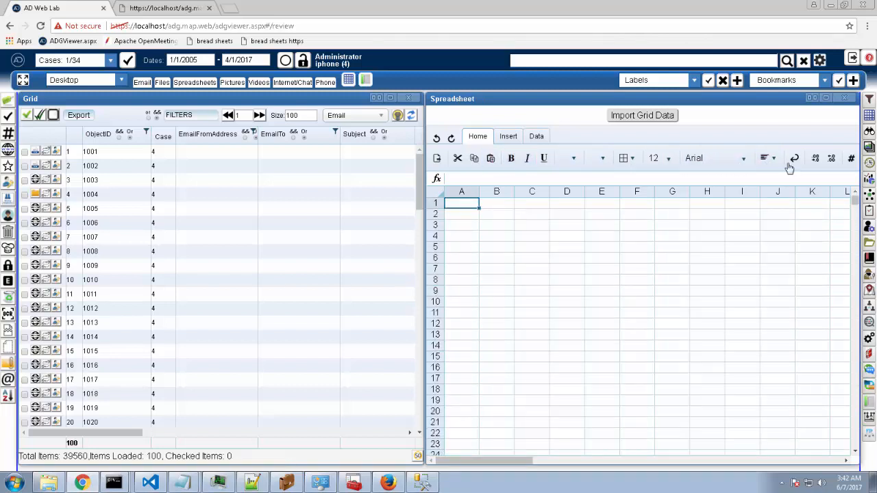
left_click(508, 139)
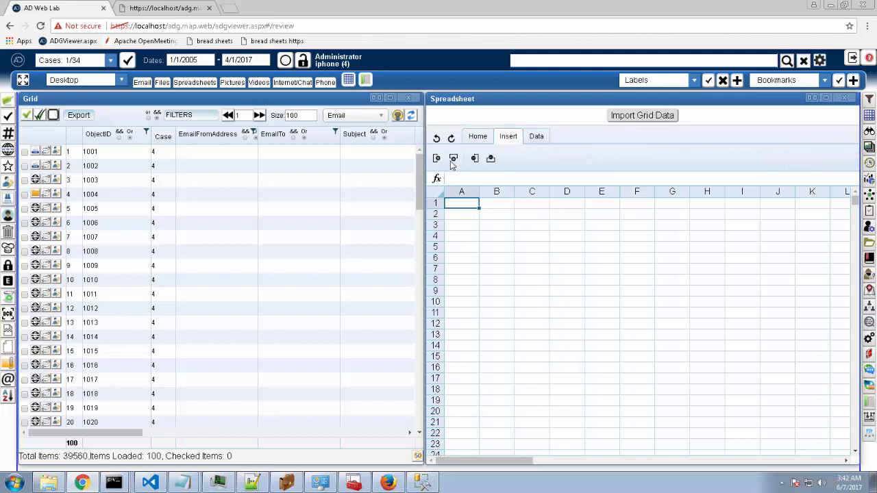
left_click(476, 139)
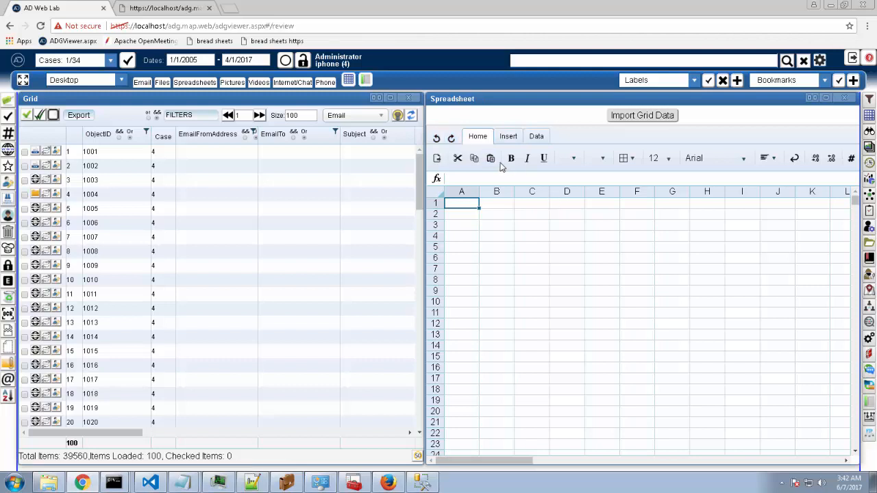
Enter 5 in cells C7 and C8, and multiply them in C9 with the formula =C8*C7.
left_click(527, 270)
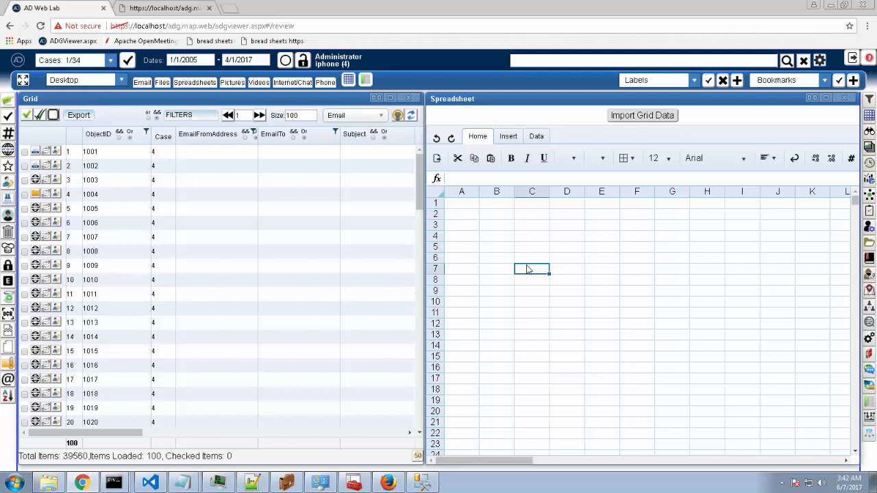
key("Return")
type("5")
key("Return")
type("=")
key("Up")
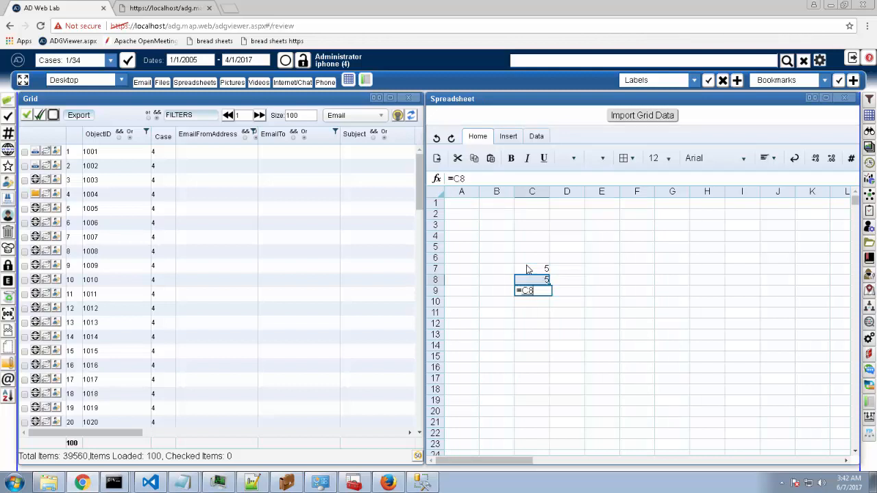
type("*")
key("Up")
key("Up")
key("Up")
key("Down")
key("Return")
key("Up")
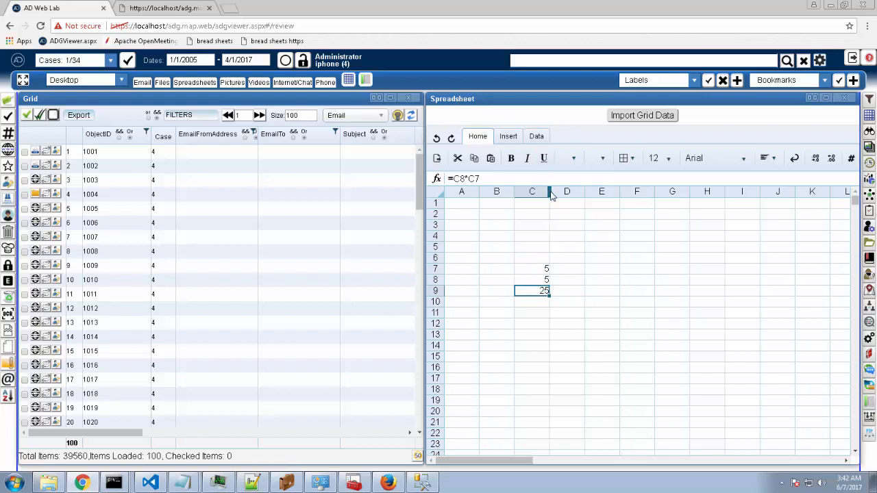
Widen column C of the spreadsheet and check the contents of cells C7 to C9.
left_click_drag(549, 195, 575, 196)
key("Up")
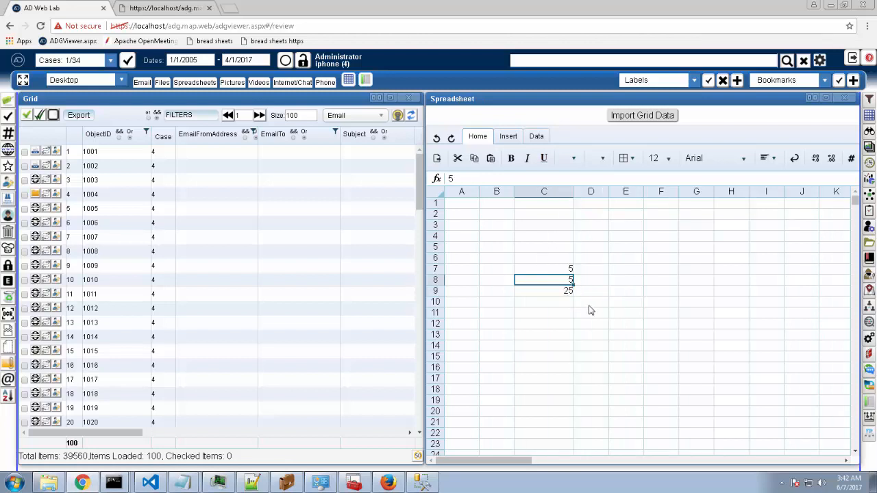
key("Up")
key("Down")
key("Down")
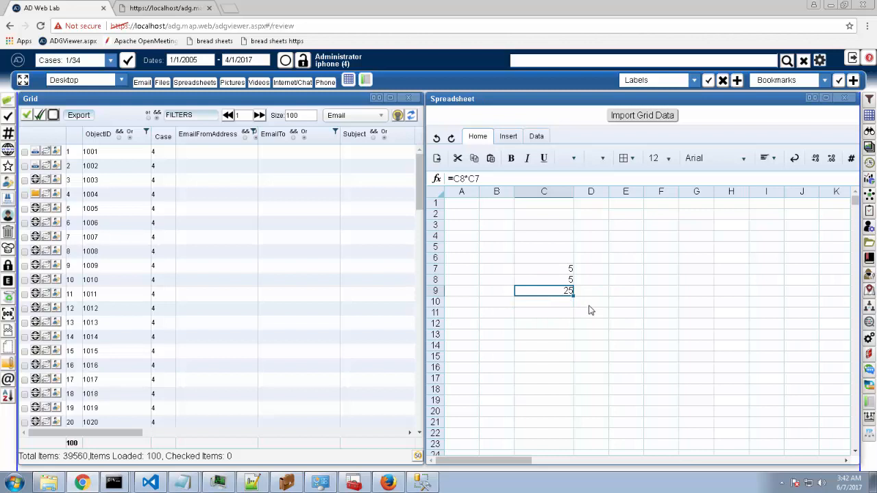
key("Up")
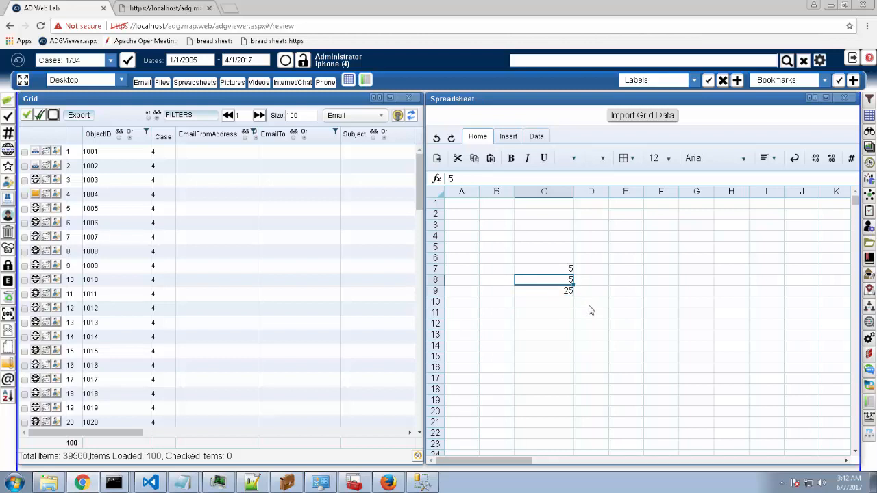
Clear the contents of cells C7 to C9 and select cell D6.
key("Up")
key("shift+Down")
key("shift+Down")
key("Delete")
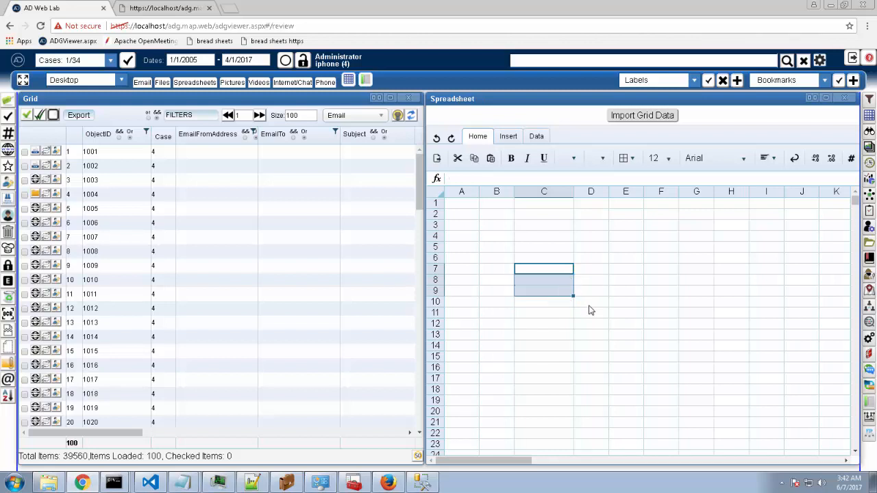
left_click(592, 260)
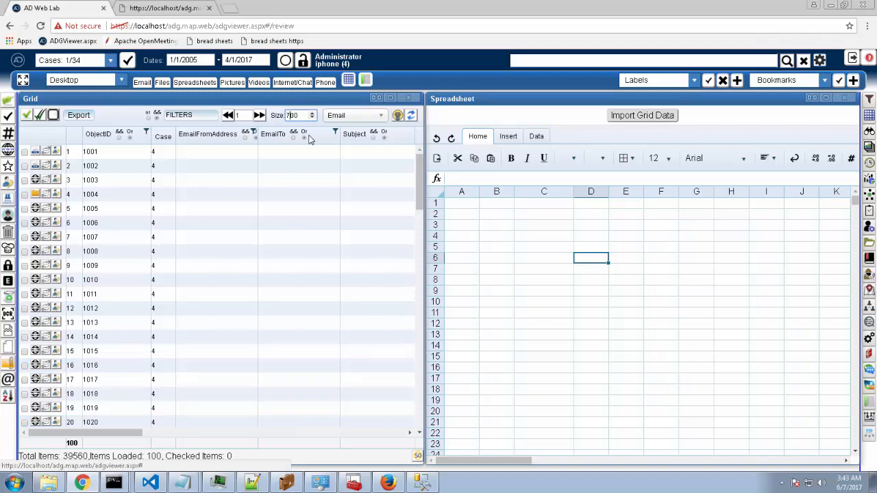
Load the grid with a page size of 700 and switch its column set to All Loaded.
key("Return")
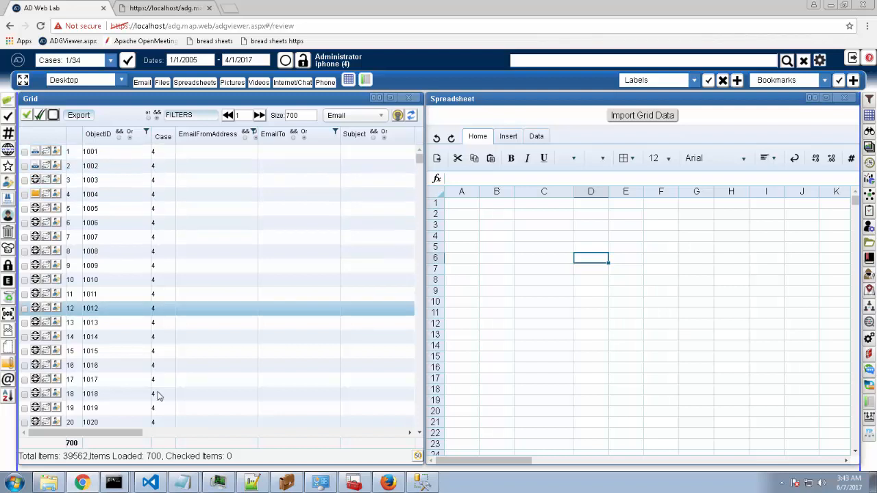
left_click_drag(113, 433, 394, 437)
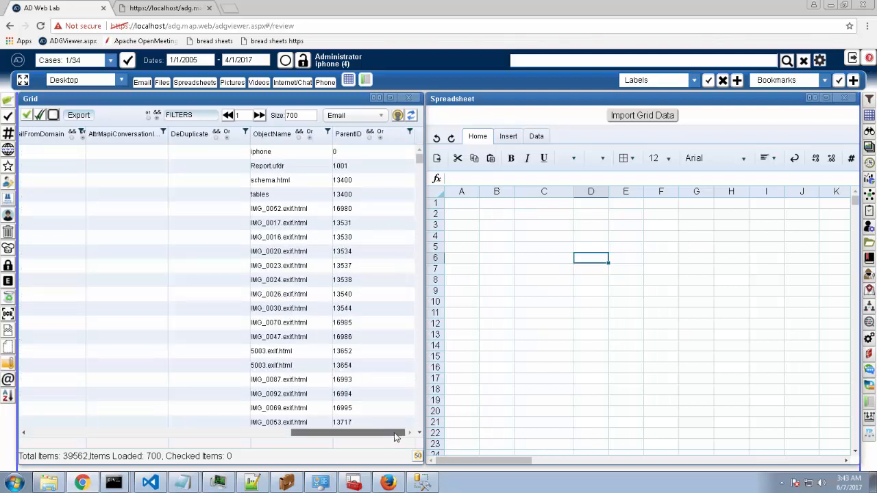
left_click(373, 116)
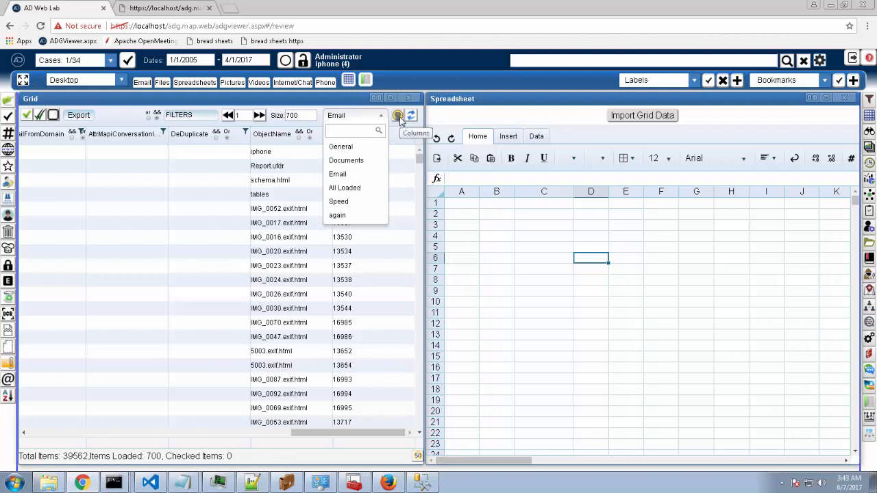
left_click(351, 193)
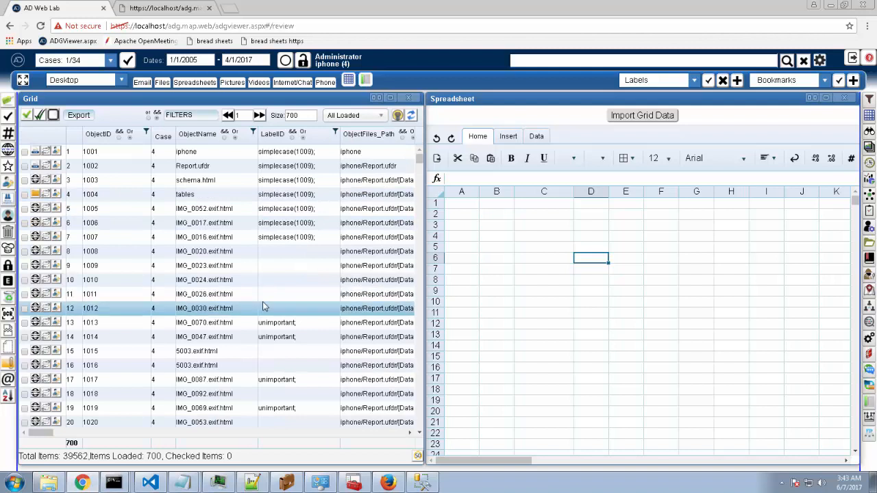
Import the loaded grid data into the spreadsheet.
left_click(652, 118)
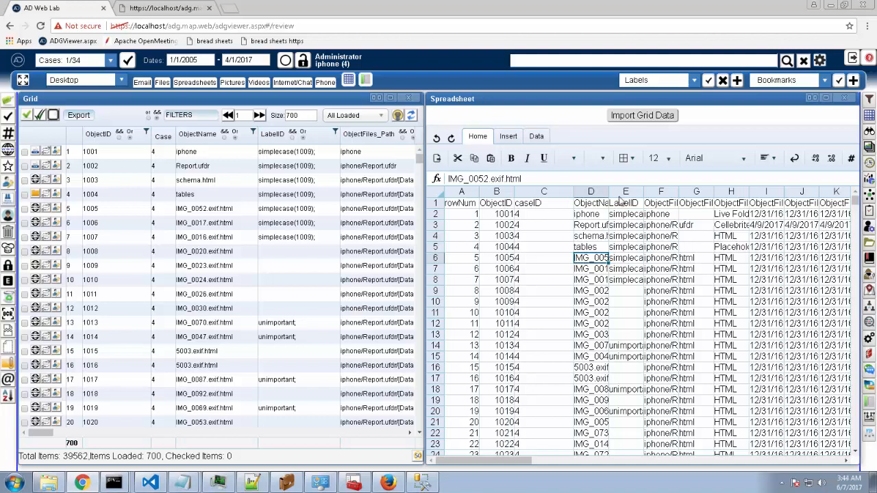
Examine the imported column headings and values along row 6 of the spreadsheet out to column AX.
key("Right")
key("Right")
key("Right")
key("Right")
key("Right")
key("Right")
key("Right")
key("Right")
key("Right")
key("Right")
key("Right")
key("Right")
key("Right")
key("Right")
key("Right")
key("Right")
key("Right")
key("Right")
key("Right")
key("Right")
key("Right")
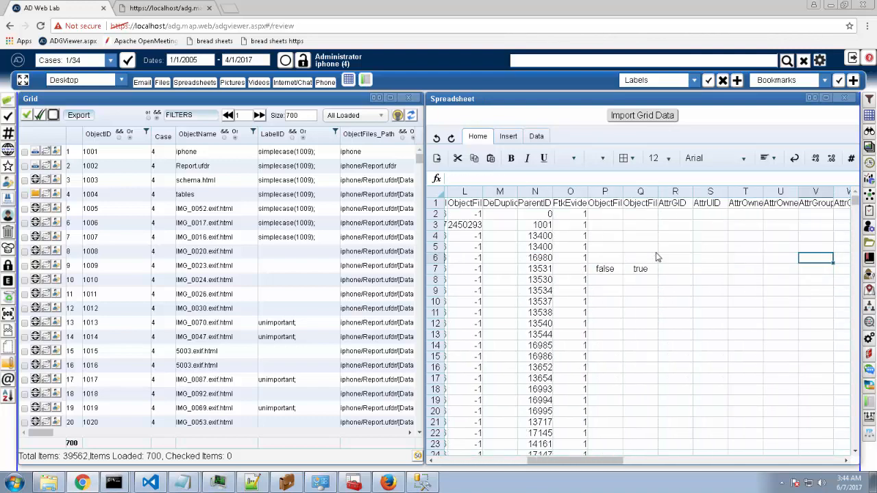
key("Right")
key("Right")
key("Right")
key("Right")
key("Right")
key("Right")
key("Right")
key("Right")
key("Right")
key("Right")
key("Right")
key("Right")
key("Right")
key("Right")
key("Right")
key("Right")
key("Right")
key("Right")
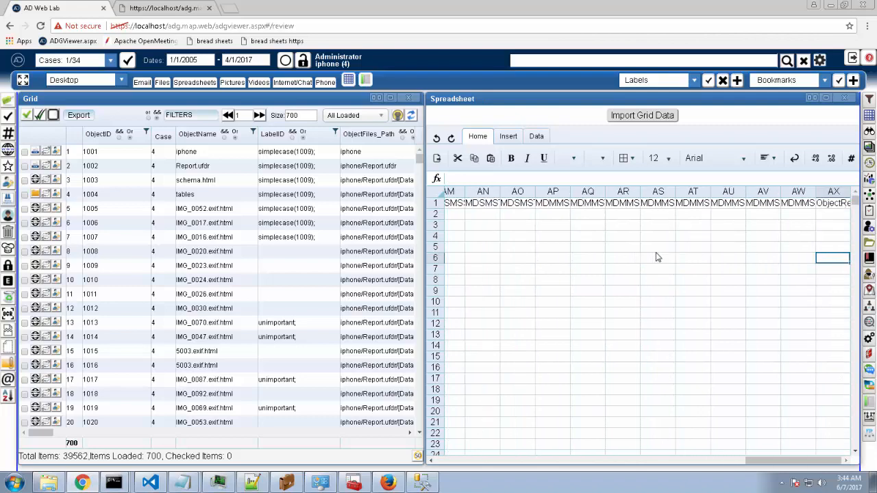
Review the imported columns back along row 6 from column AX to the rowNum column.
key("Left")
key("Left")
key("Left")
key("Left")
key("Left")
key("Left")
key("Left")
key("Left")
key("Left")
key("Left")
key("Left")
key("Left")
key("Left")
key("Left")
key("Left")
key("Left")
key("Left")
key("Left")
key("Left")
key("Left")
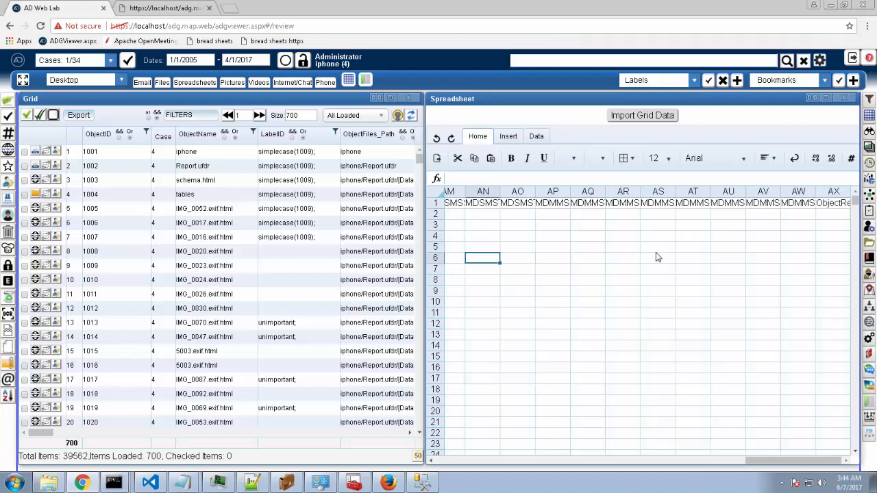
key("Left")
key("Left")
key("Left")
key("Left")
key("Left")
key("Left")
key("Left")
key("Left")
key("Left")
key("Left")
key("Left")
key("Left")
key("Left")
key("Left")
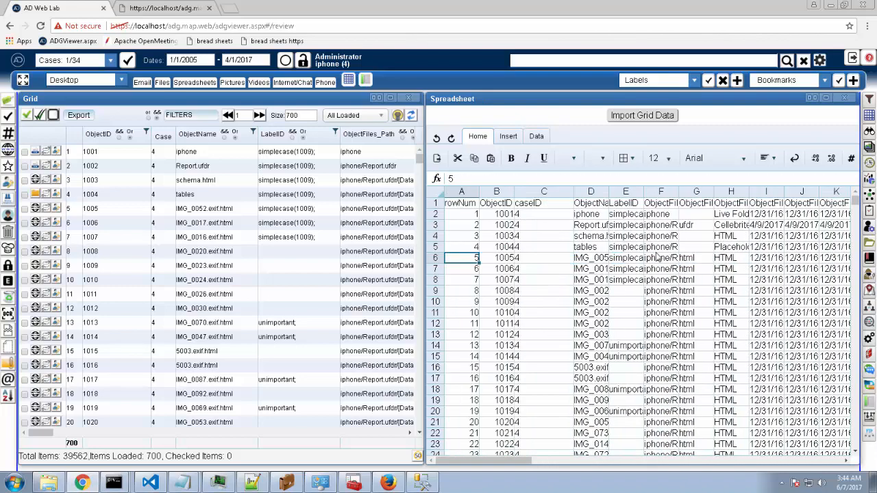
Highlight the imported ObjectID values in cells B2 to B6.
key("Right")
key("Right")
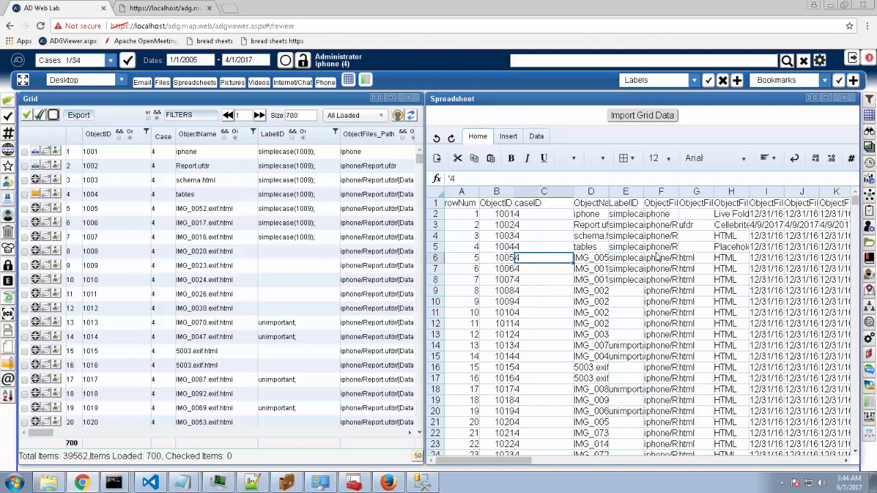
key("Up")
key("Up")
key("Up")
key("Up")
key("Left")
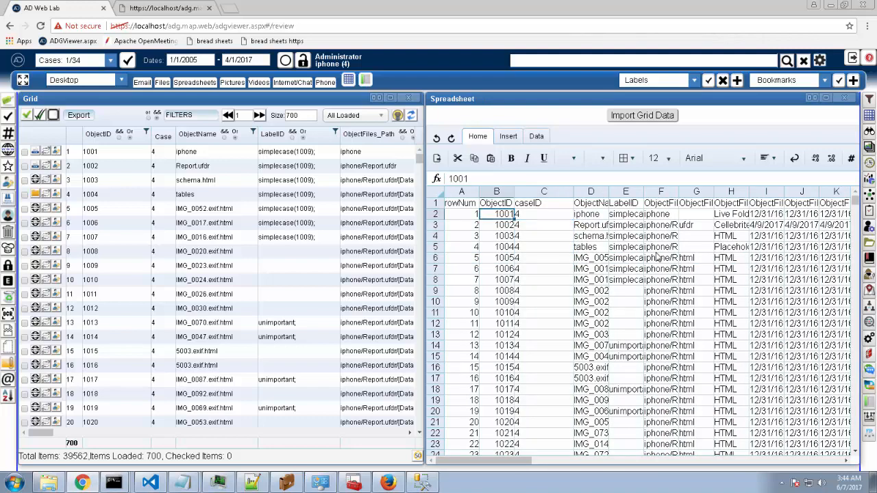
key("shift+Down")
key("shift+Down")
key("shift+Down")
key("shift+Down")
key("shift+Down")
key("shift+Down")
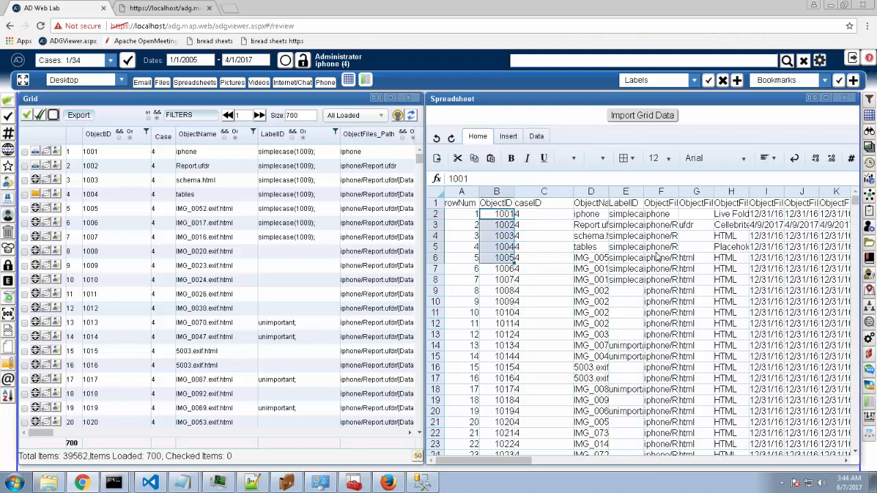
Check the caseID, ObjectName and LabelID values in row 2, ending back in the ObjectID column.
key("Right")
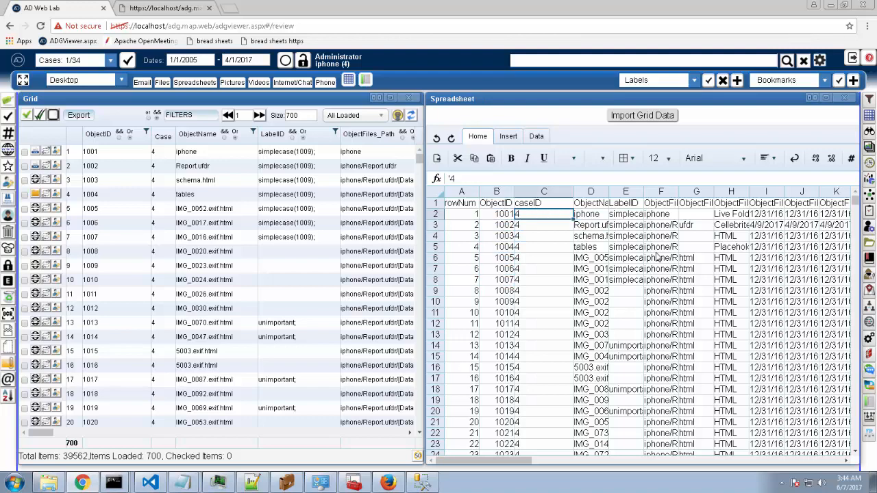
key("Right")
key("Right")
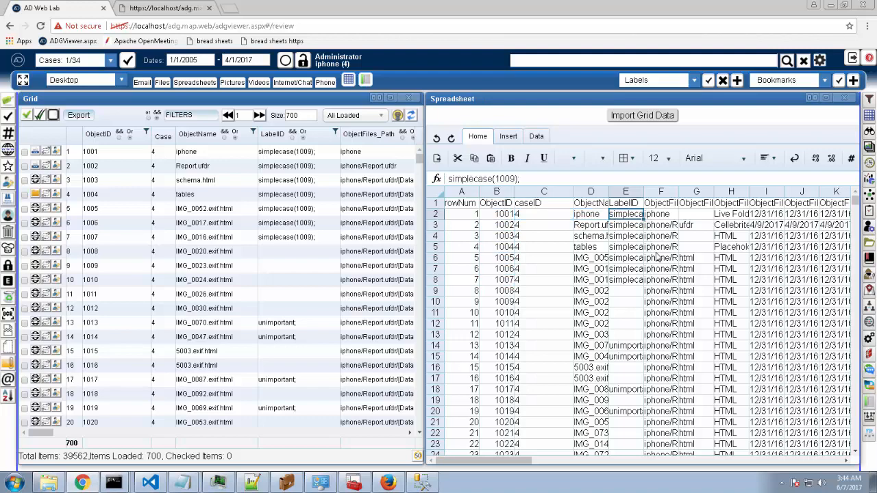
key("Left")
key("Left")
key("Left")
key("Left")
key("Right")
Look through the imported records down the ObjectID column, continuing past the last data row to row 746.
key("Page_Down")
key("Page_Down")
key("Page_Down")
key("Page_Down")
key("Page_Down")
key("Page_Down")
key("Page_Down")
key("Page_Down")
key("Page_Down")
key("Page_Down")
key("Page_Down")
key("Page_Down")
key("Page_Down")
key("Page_Down")
key("Page_Down")
key("Page_Down")
key("Page_Down")
key("Page_Down")
key("Page_Down")
key("Page_Down")
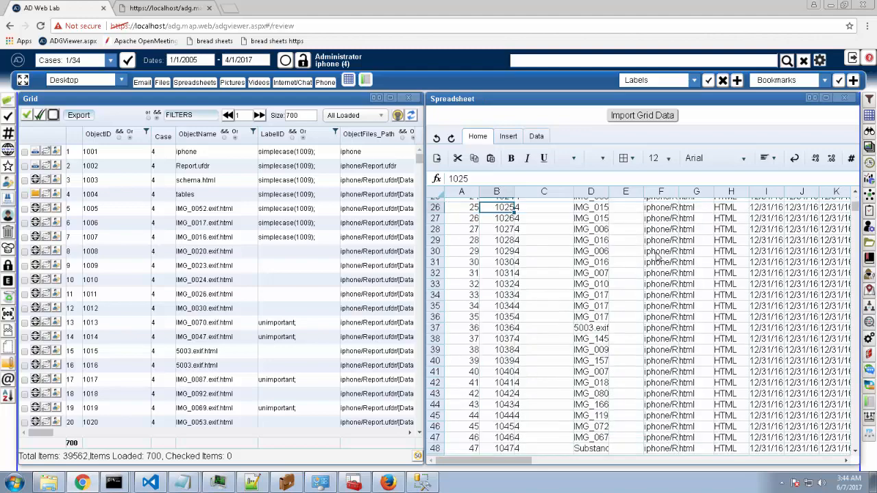
key("Page_Down")
key("Page_Down")
key("Page_Down")
key("Page_Down")
key("Page_Down")
key("Page_Down")
key("Page_Down")
key("Page_Down")
key("Page_Down")
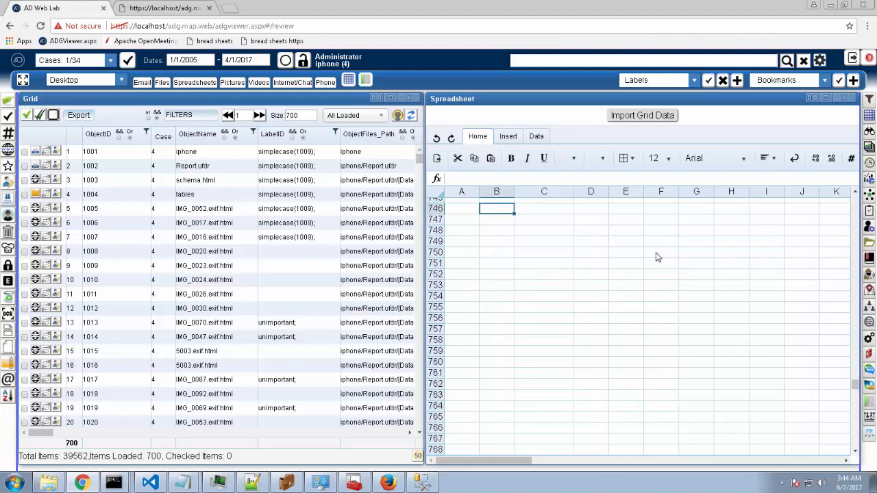
Go back up the ObjectID column from row 746 to the first empty cell below the imported records, B702.
key("Up")
key("Up")
key("Up")
key("Up")
key("Up")
key("Up")
key("Up")
key("Up")
key("Up")
key("Up")
key("Up")
key("Up")
key("Up")
key("Up")
key("Up")
key("Up")
key("Up")
key("Up")
key("Up")
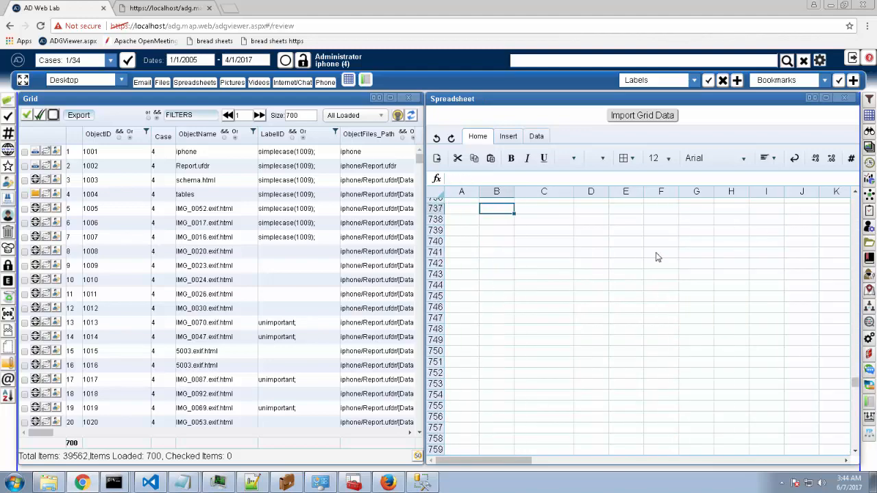
key("Up")
key("Up")
key("Up")
key("Up")
key("Up")
key("Up")
key("Up")
key("Up")
key("Up")
key("Up")
key("Up")
key("Up")
key("Up")
key("Up")
key("Up")
key("Up")
key("Up")
key("Up")
key("Up")
key("Up")
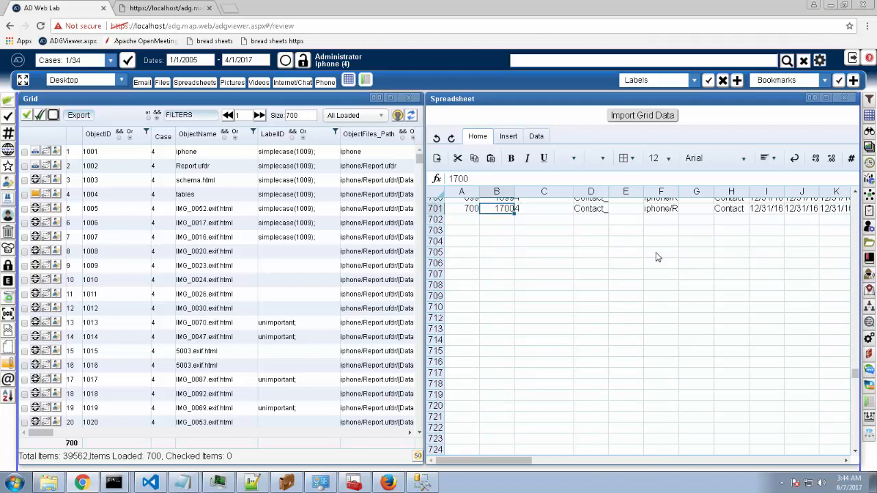
key("Down")
key("Down")
key("Down")
key("Down")
key("Down")
key("Down")
key("Down")
key("Down")
key("Down")
key("Down")
key("Down")
key("Down")
key("Down")
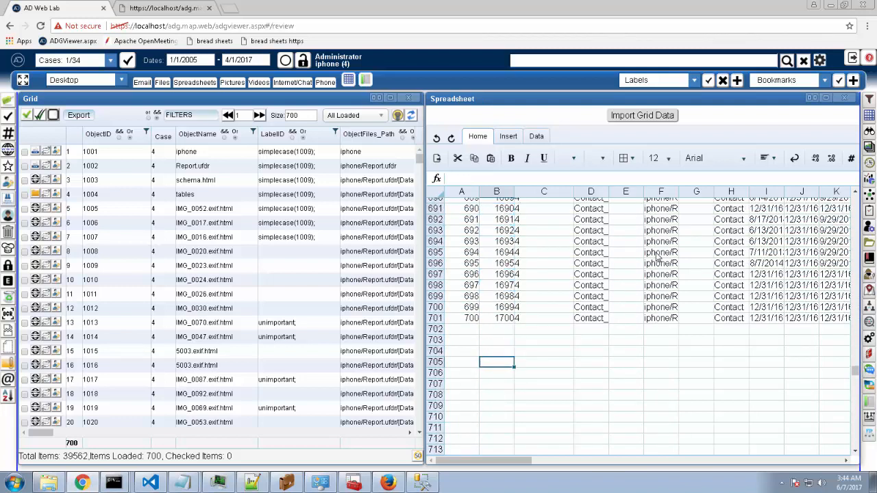
key("Up")
key("Up")
key("Up")
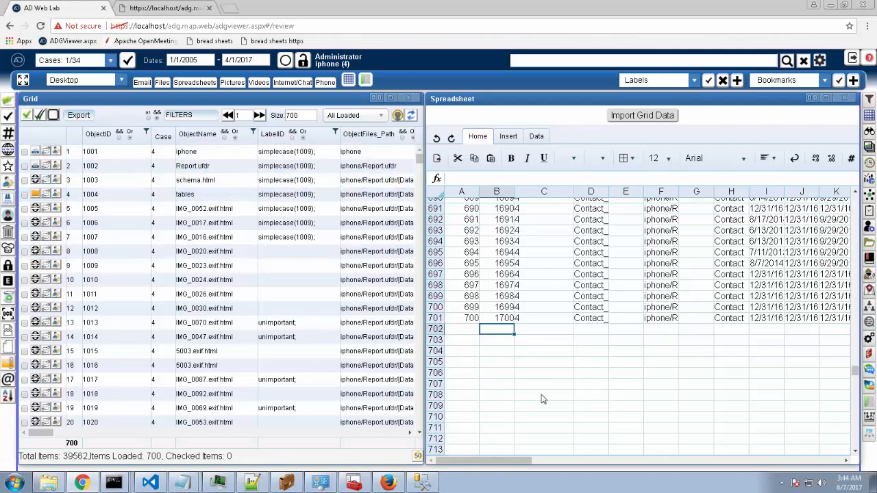
Enter the formula =sum(B509:B701) in cell B702 to total that range of ObjectID values.
type("sum")
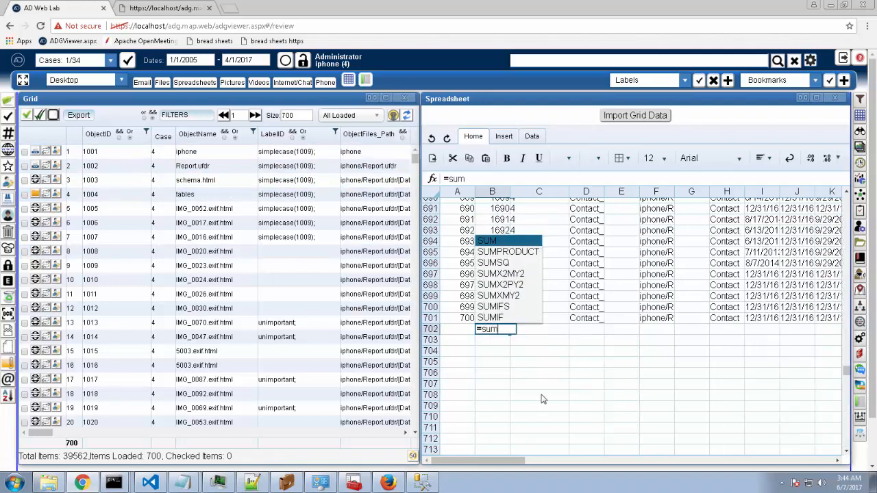
type("(")
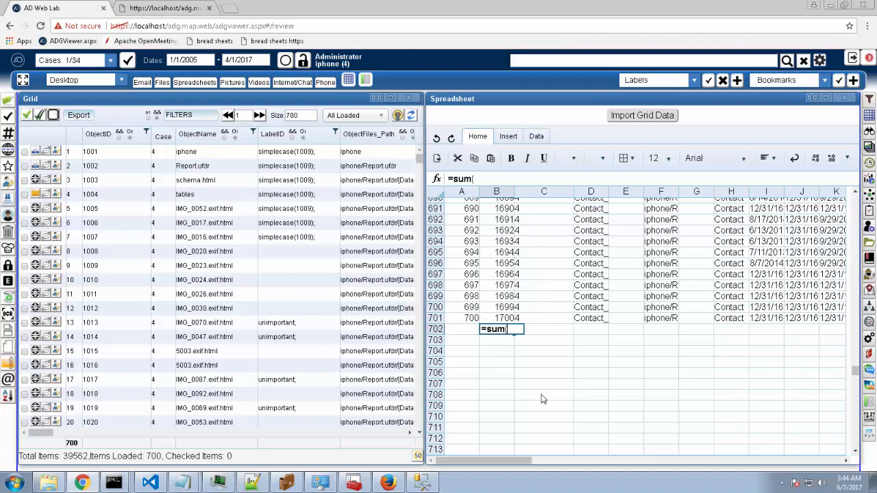
key("Up")
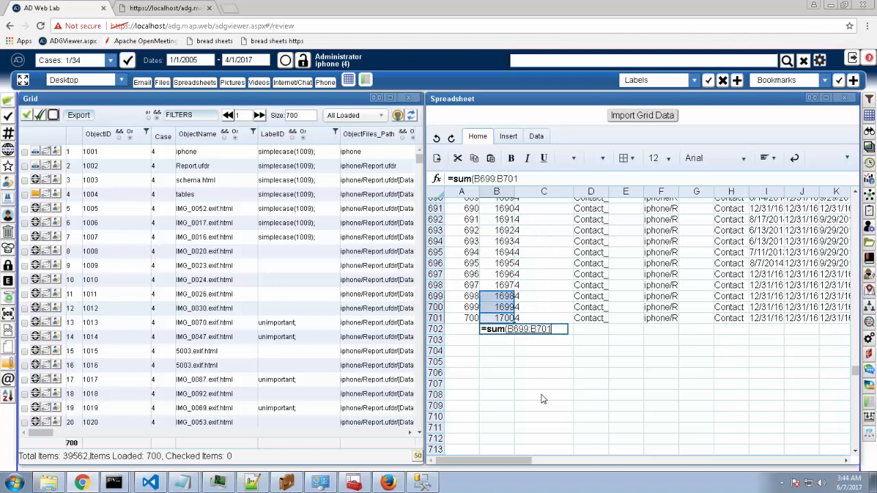
key("shift+Up")
key("shift+Up")
key("shift+Up")
key("shift+Up")
key("shift+Up")
key("shift+Up")
key("shift+Up")
key("shift+Up")
key("shift+Up")
key("shift+Up")
key("shift+Up")
key("shift+Up")
key("shift+Up")
key("shift+Up")
key("shift+Up")
key("shift+Up")
key("shift+Up")
key("shift+Up")
key("shift+Up")
key("shift+Up")
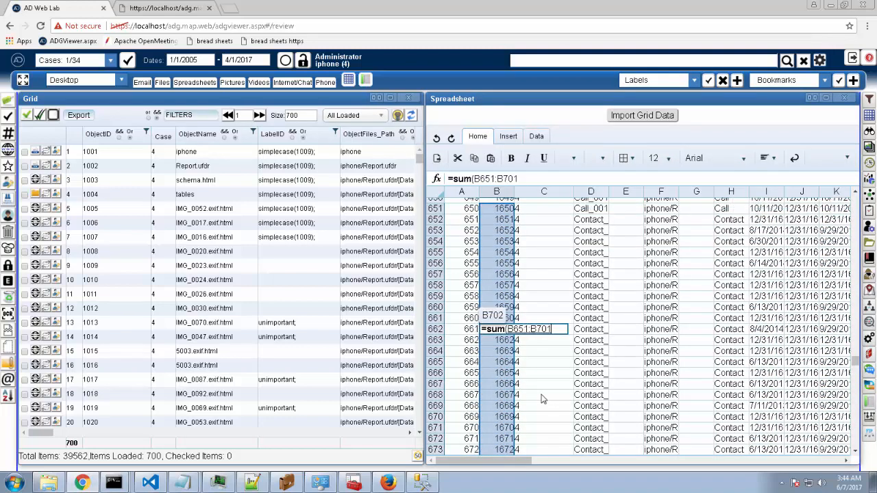
key("shift+Up")
key("shift+Up")
key("shift+Up")
key("shift+Up")
key("shift+Up")
key("shift+Up")
key("shift+Up")
key("shift+Up")
key("shift+Up")
key("shift+Up")
key("shift+Up")
key("shift+Up")
key("shift+Up")
key("shift+Up")
key("shift+Up")
key("shift+Up")
key("shift+Up")
key("shift+Up")
key("shift+Up")
key("shift+Up")
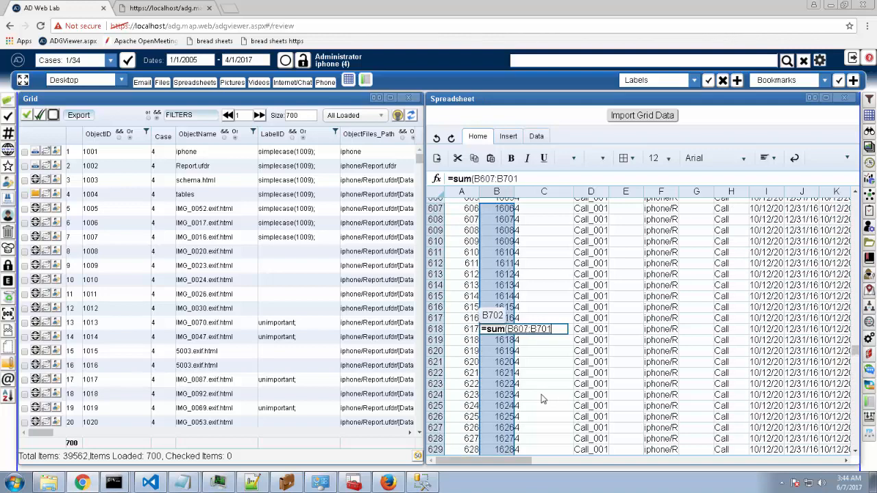
key("shift+Up")
key("shift+Up")
key("shift+Up")
key("shift+Up")
key("shift+Up")
key("shift+Up")
key("shift+Up")
key("shift+Up")
key("shift+Up")
key("shift+Up")
key("shift+Up")
key("shift+Up")
key("shift+Up")
key("shift+Up")
key("shift+Up")
key("shift+Up")
key("shift+Up")
key("shift+Up")
key("shift+Up")
key("shift+Up")
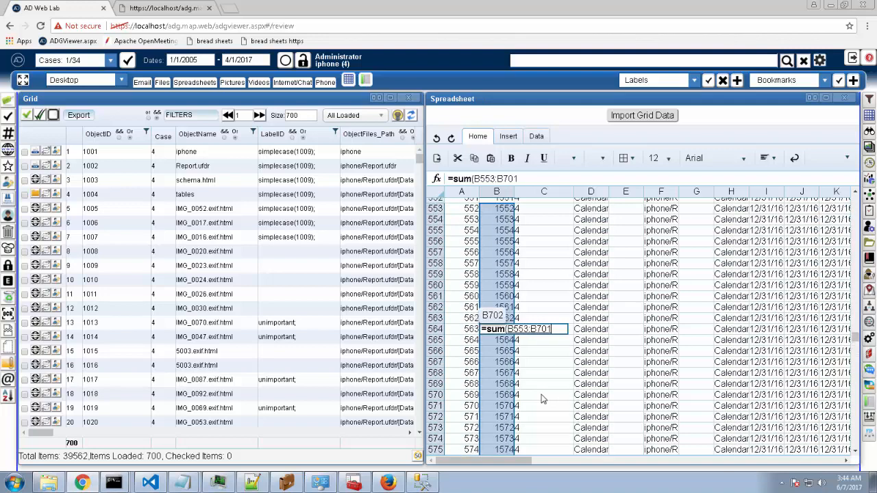
key("shift+Up")
key("shift+Up")
key("shift+Up")
key("shift+Up")
key("shift+Up")
key("shift+Up")
key("shift+Up")
key("shift+Up")
key("shift+Up")
key("shift+Up")
key("shift+Up")
key("shift+Up")
key("shift+Up")
key("shift+Up")
key("shift+Up")
key("shift+Up")
key("shift+Up")
key("shift+Up")
key("shift+Up")
key("shift+Up")
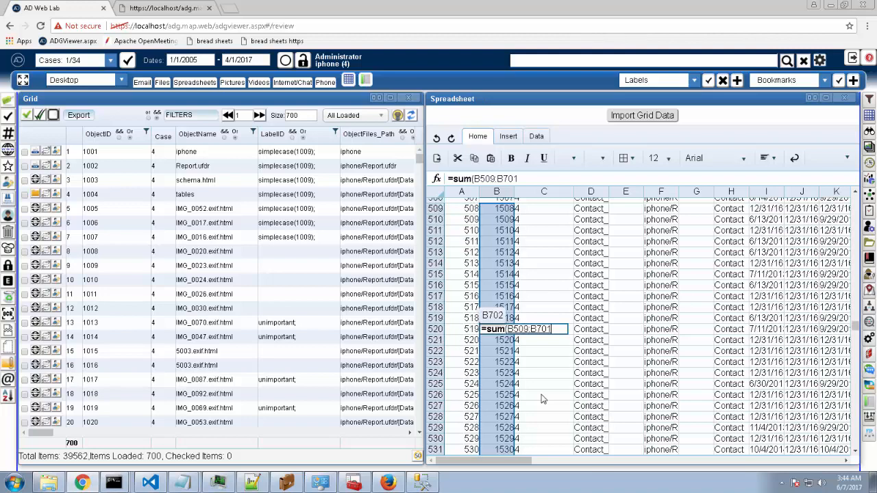
type(")")
key("Return")
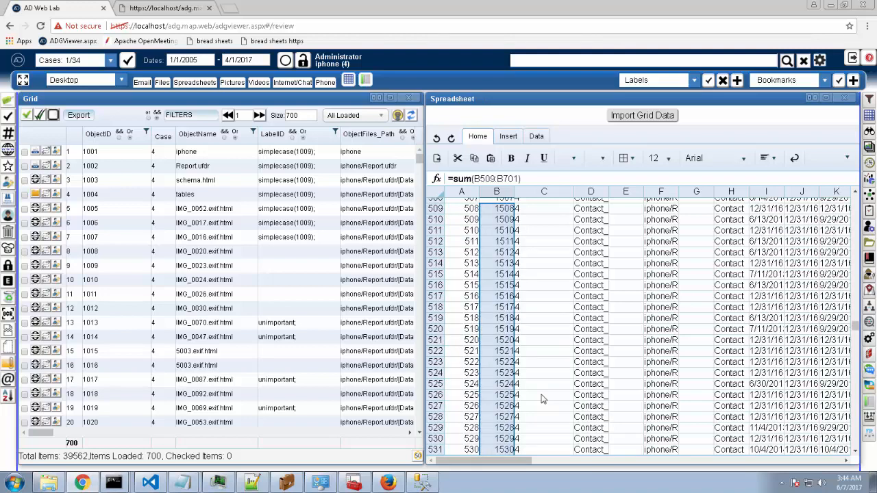
Delete the sum formula from cell B702 below the ObjectID values.
key("Up")
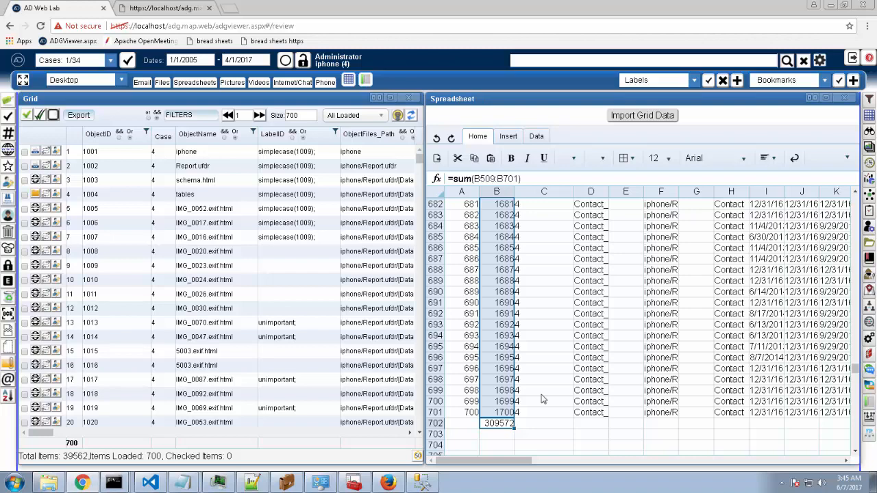
key("Delete")
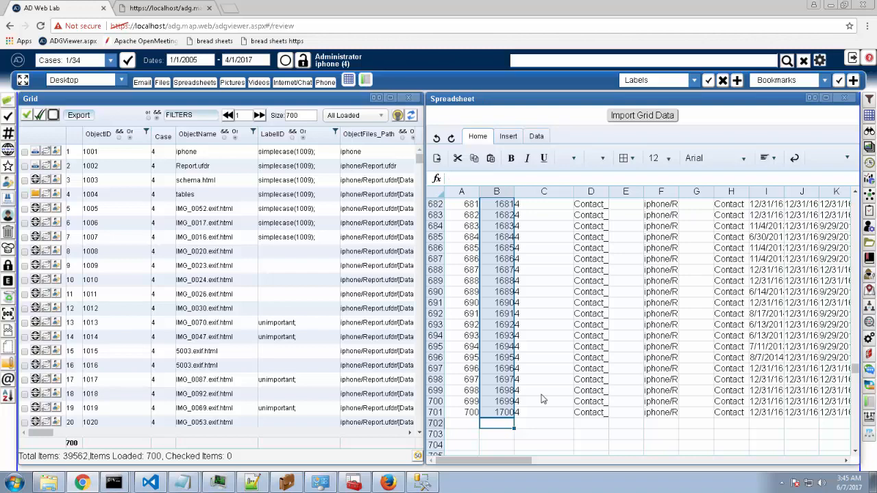
Look across the imported columns along the empty row 702 below the records, from column B toward column AC.
key("Right")
key("Right")
key("Right")
key("Left")
key("Left")
key("Left")
key("Right")
key("Right")
key("Right")
key("Right")
key("Right")
key("Right")
key("Right")
key("Right")
key("Right")
key("Right")
key("Right")
key("Right")
key("Right")
key("Right")
key("Right")
key("Right")
key("Right")
key("Right")
key("Right")
key("Right")
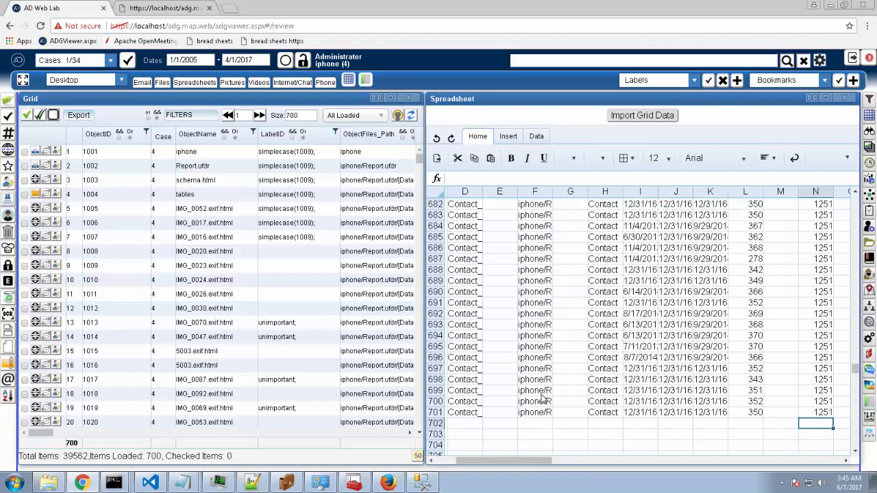
Look up through the last imported records to row 683 in column AC, and continue across that row to column AK.
key("Up")
key("Up")
key("Up")
key("Up")
key("Up")
key("Up")
key("Up")
key("Up")
key("Up")
key("Up")
key("Up")
key("Up")
key("Up")
key("Up")
key("Up")
key("Up")
key("Up")
key("Up")
key("Up")
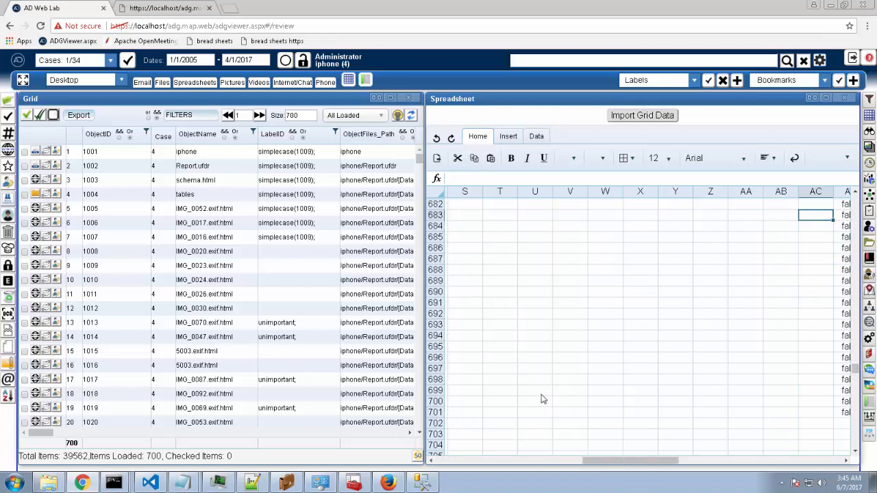
key("Right")
key("Right")
key("Right")
key("Right")
key("Right")
key("Right")
key("Right")
key("Right")
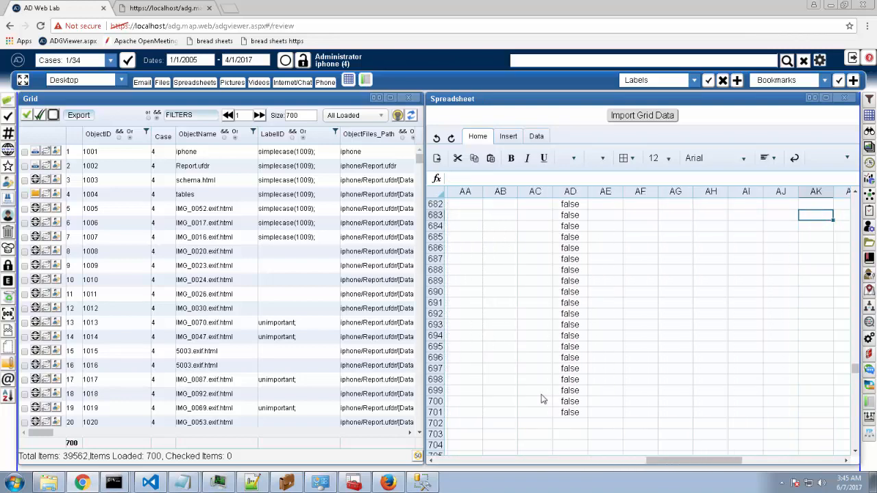
Go up to the header row and look through the column headings as far as ObjectReviews_Responsiveness in column AX.
key("ctrl+Up")
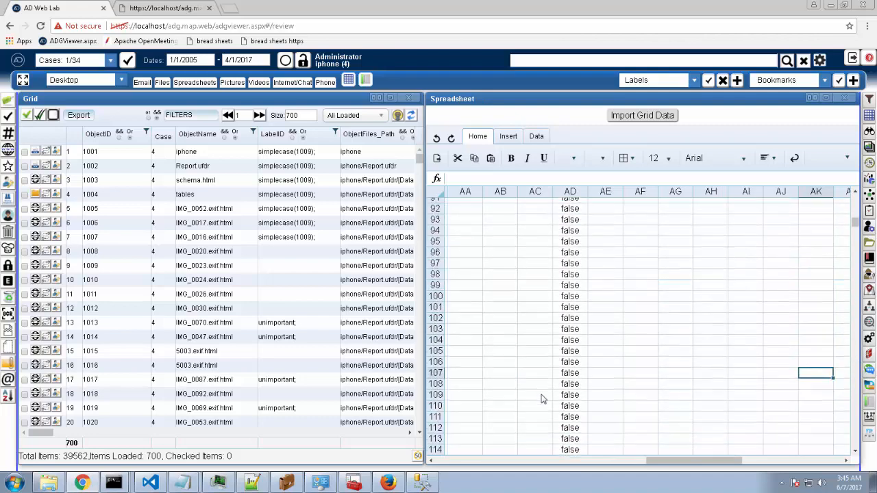
key("Right")
key("Right")
key("Right")
key("Right")
key("Right")
key("Right")
key("Right")
key("Right")
key("Right")
key("Right")
key("Right")
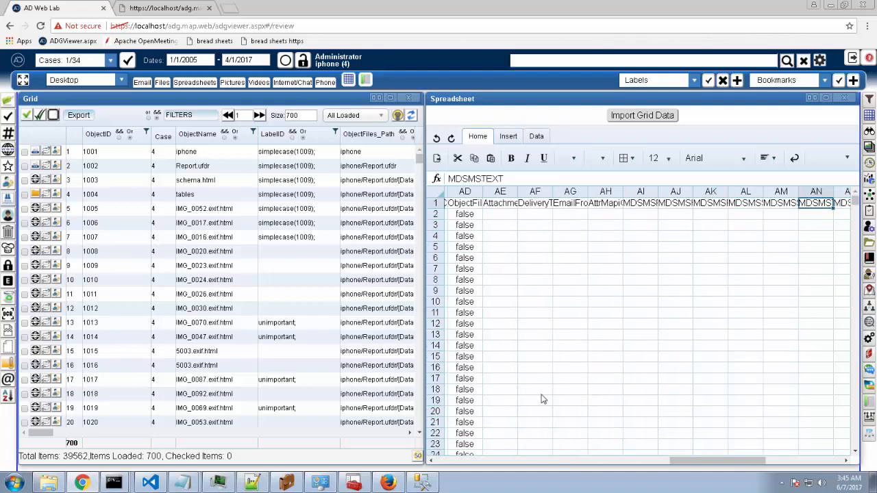
key("Right")
key("Right")
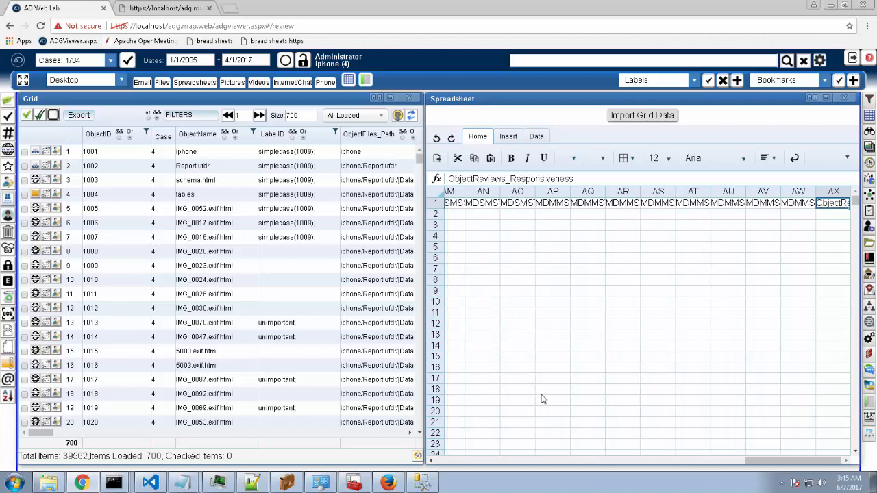
Look back across the MDMMS headings to column AR and return along row 2 to the first ObjectID value in B2.
key("Left")
key("Left")
key("Left")
key("Left")
key("Left")
key("Left")
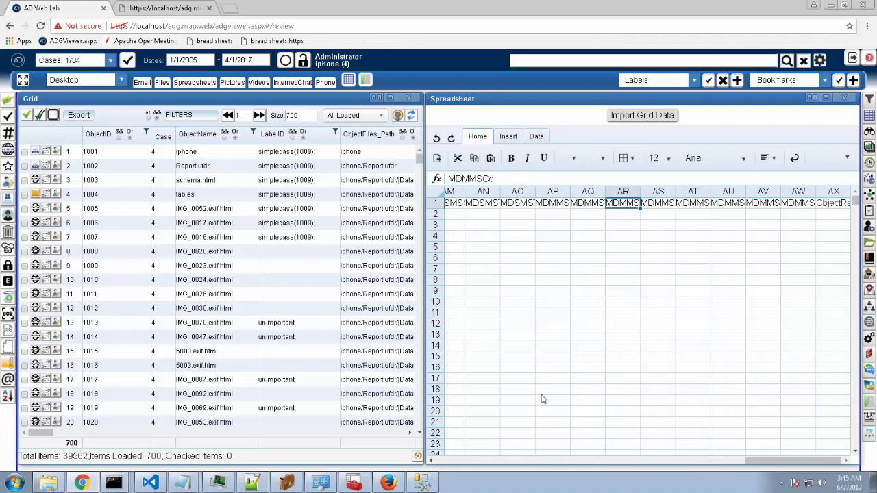
key("Down")
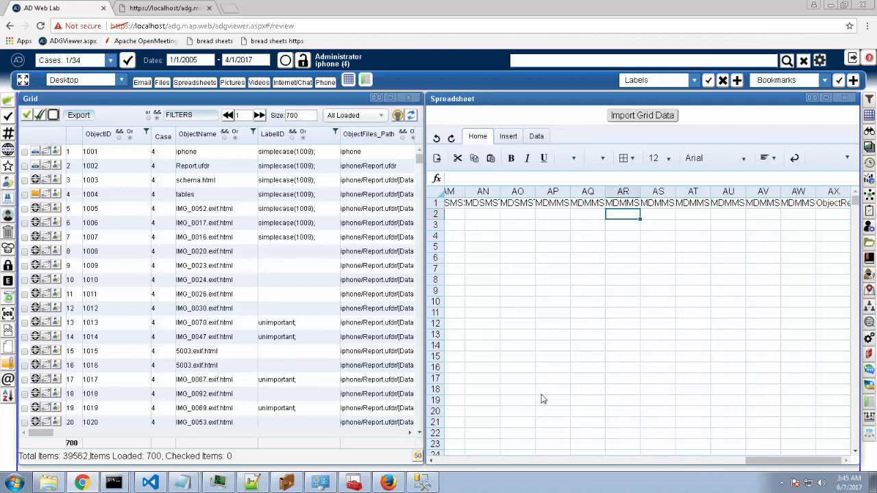
key("Left")
key("Left")
key("Left")
key("Left")
key("Left")
key("Left")
key("Left")
key("Left")
key("Left")
key("Left")
key("Left")
key("Left")
key("Left")
key("Left")
key("Left")
key("Left")
key("Left")
key("Left")
key("Left")
key("Left")
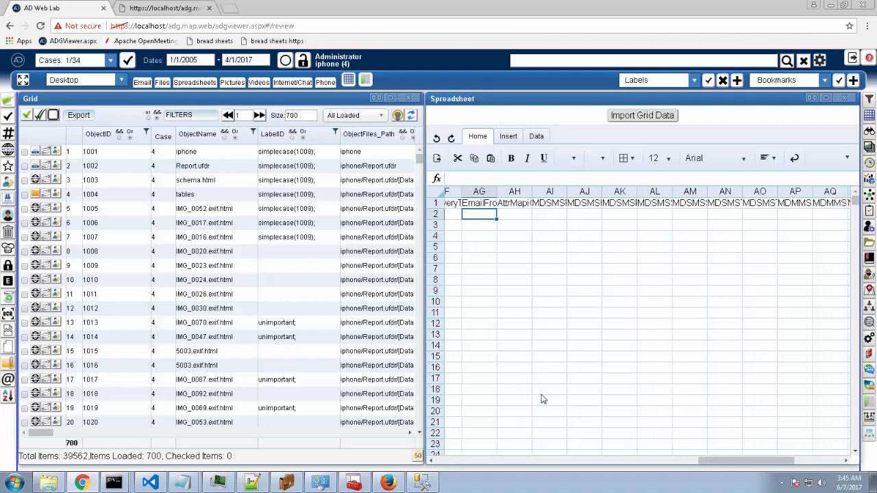
key("Left")
key("Left")
key("Left")
key("Left")
key("Left")
key("Left")
key("Left")
key("Left")
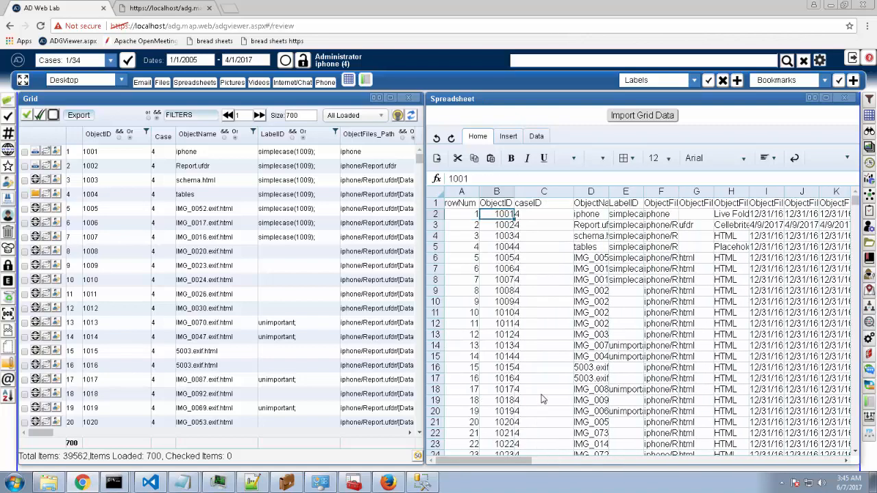
Go to the last imported column, AX, and look back across row 3 to the rowNum column.
key("Right")
key("Left")
key("ctrl+Right")
key("Down")
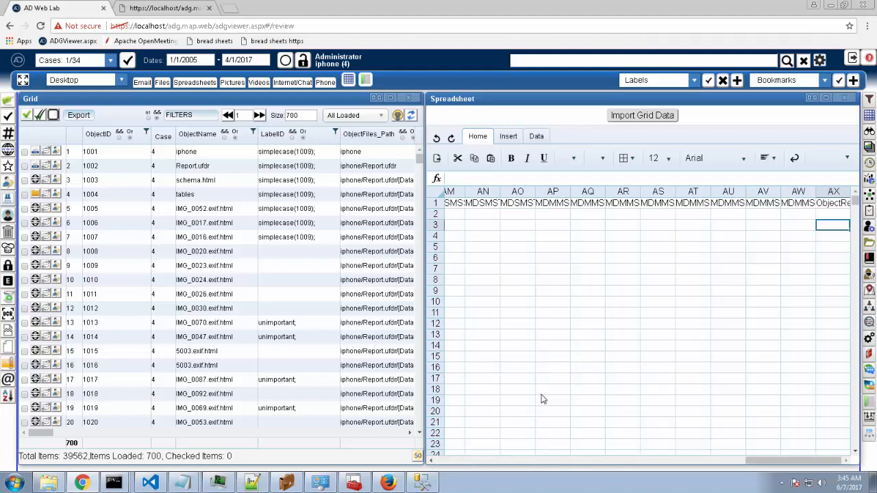
key("Left")
key("Left")
key("Left")
key("Left")
key("Left")
key("Left")
key("Left")
key("Left")
key("Left")
key("Left")
key("Left")
key("Left")
key("Left")
key("Left")
key("Left")
key("Left")
key("Left")
key("Left")
key("Left")
key("Left")
key("Left")
key("Left")
key("Left")
key("Left")
key("Left")
key("Left")
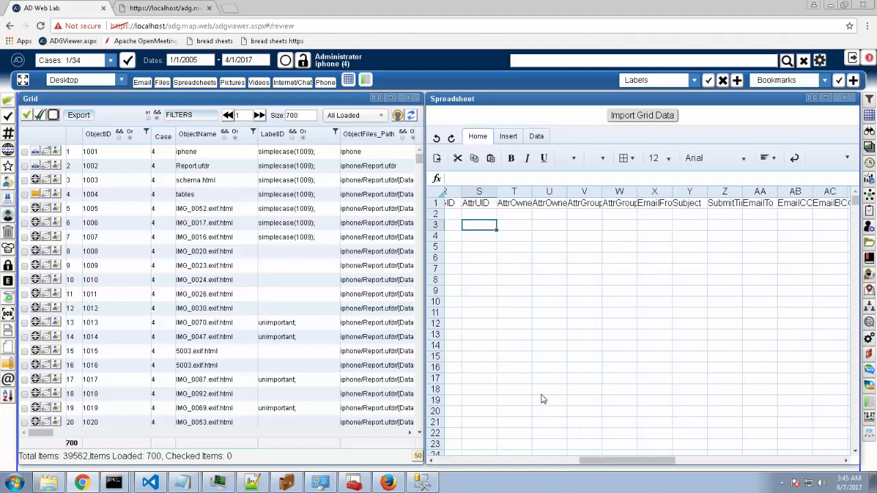
Look down column A through the imported records and past the last one to the empty rows around row 843.
key("Page_Down")
key("Page_Down")
key("Page_Down")
key("Page_Down")
key("Page_Down")
key("Page_Down")
key("Page_Down")
key("Page_Down")
key("Page_Down")
key("Page_Down")
key("Page_Down")
key("Page_Down")
key("Page_Down")
key("Page_Down")
key("Page_Down")
key("Page_Down")
key("Page_Down")
key("Page_Down")
key("Page_Down")
key("Page_Down")
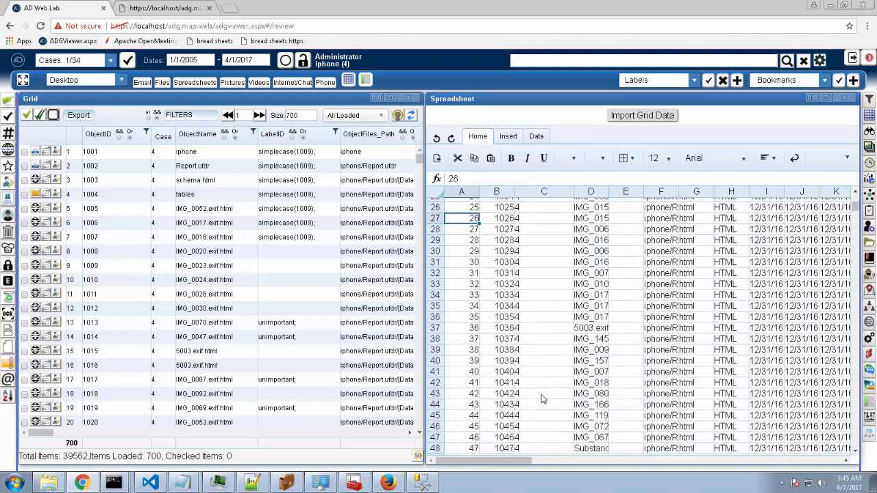
key("Page_Down")
key("Page_Down")
key("Page_Down")
key("Page_Down")
key("Page_Down")
key("Page_Down")
key("Page_Down")
key("Page_Down")
key("Page_Down")
key("Page_Down")
key("Page_Down")
key("Page_Down")
key("Page_Down")
key("Page_Down")
key("Page_Down")
key("Page_Down")
key("Page_Down")
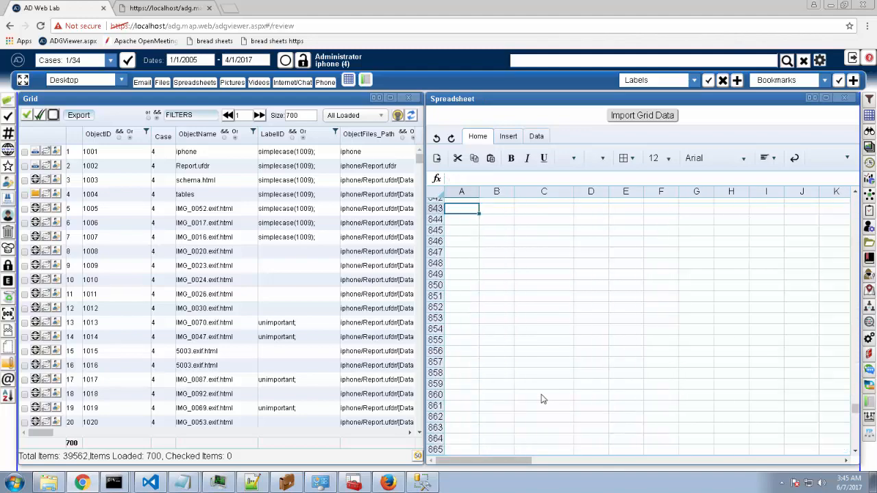
Go back up column A from the empty rows to the last imported records, reaching row 699.
key("Page_Up")
key("Page_Up")
key("Page_Up")
key("Page_Up")
key("Page_Up")
key("Page_Up")
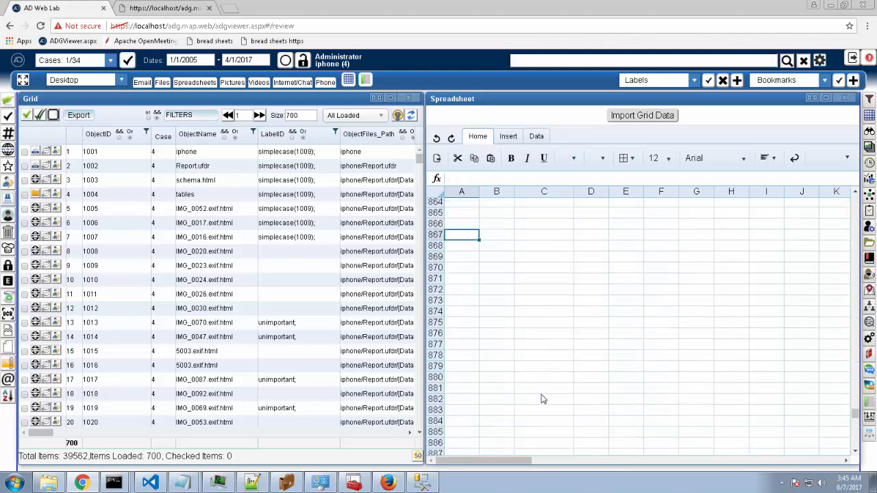
key("Page_Up")
key("Page_Up")
key("Page_Up")
key("Page_Up")
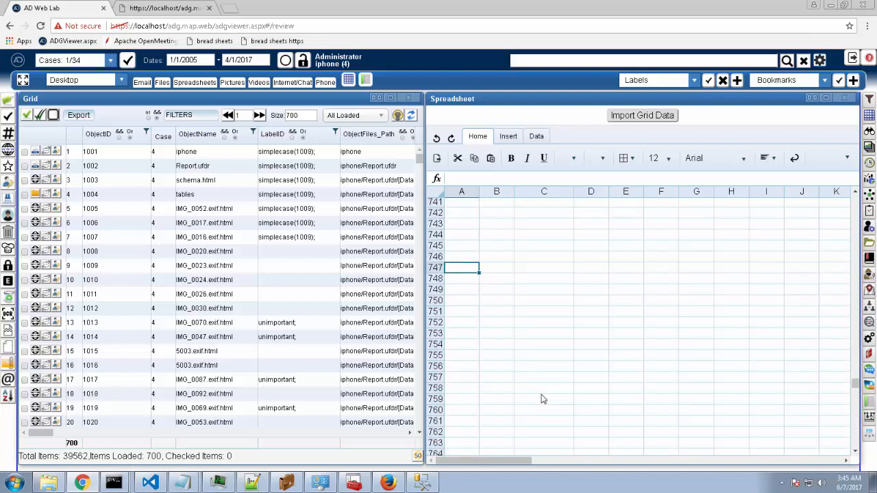
key("Page_Down")
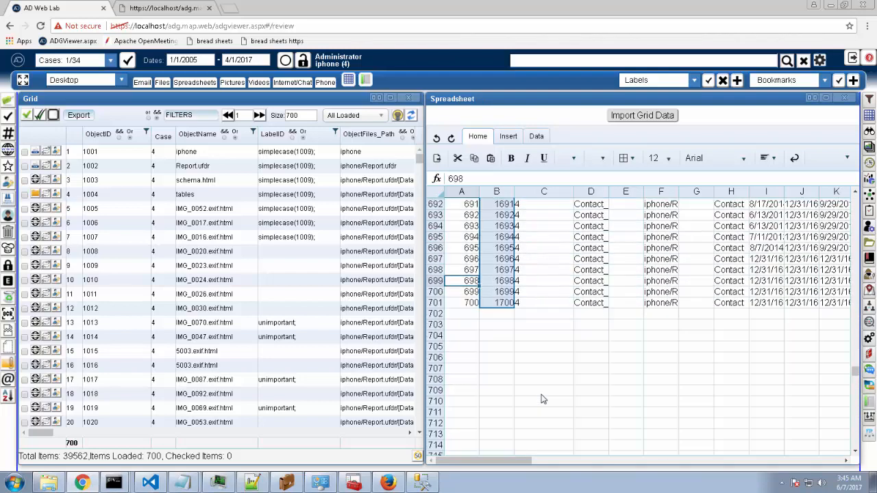
Enter a VLOOKUP formula in B703 that looks up 1500 in B1:B701 with column index 1 and match argument 0.
key("Down")
key("Down")
key("Down")
key("Down")
key("Right")
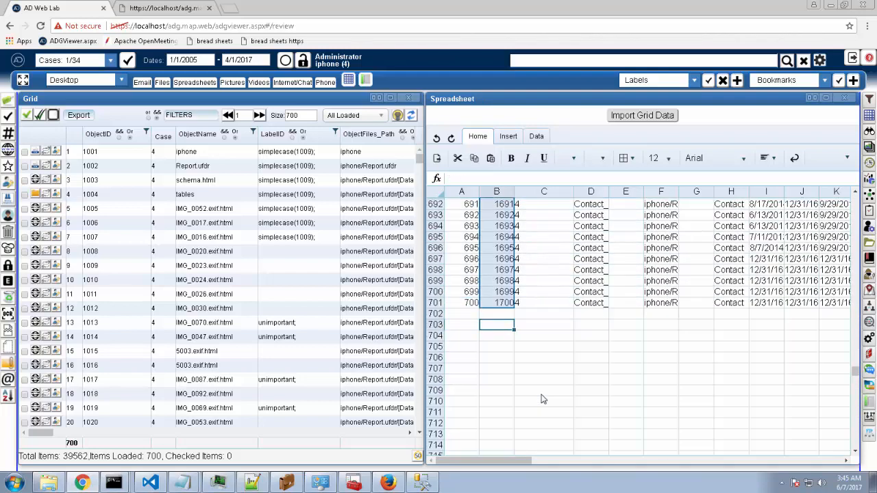
type("=vl")
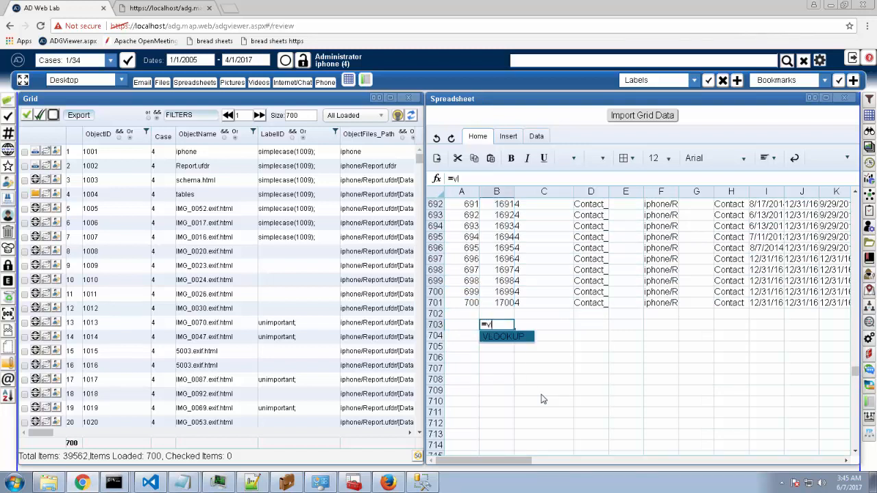
type("ookup(")
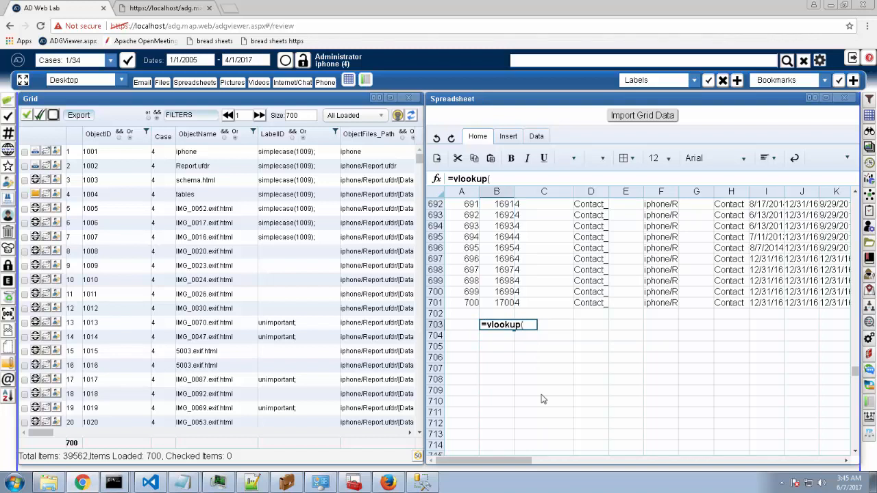
type("1500,")
key("Up")
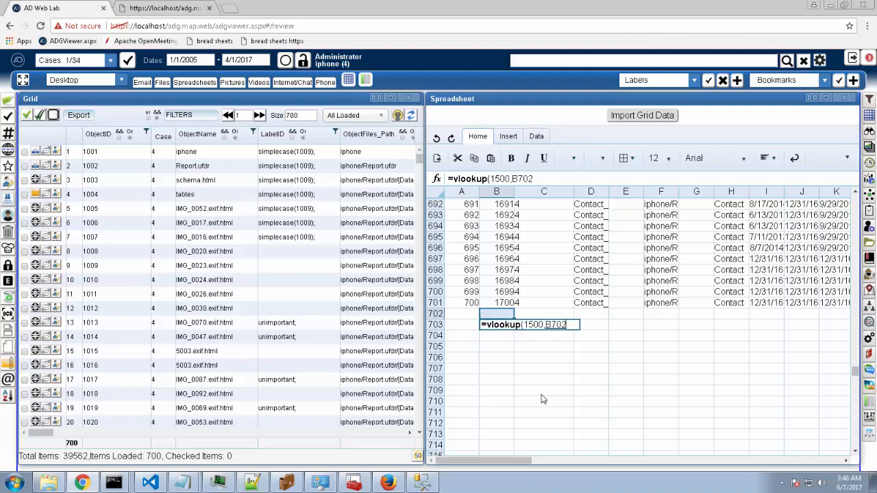
key("Up")
key("shift+Up")
key("shift+Page_Up")
key("shift+Page_Up")
key("shift+Page_Up")
key("shift+Page_Up")
key("shift+Page_Up")
key("shift+Page_Up")
key("shift+Page_Up")
key("shift+Page_Up")
key("shift+Page_Up")
key("shift+Page_Up")
key("shift+Page_Up")
key("shift+Page_Up")
key("shift+Page_Up")
key("shift+Page_Up")
key("shift+Page_Up")
key("shift+Page_Up")
key("shift+Page_Up")
key("shift+Page_Up")
key("shift+Page_Up")
key("shift+Page_Up")
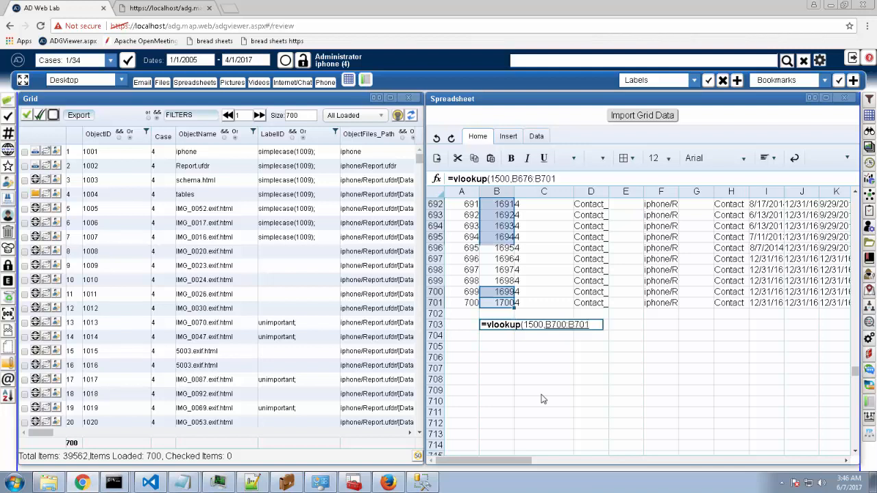
key("shift+Page_Up")
key("shift+Page_Up")
key("shift+Page_Up")
key("shift+Page_Up")
key("shift+Page_Up")
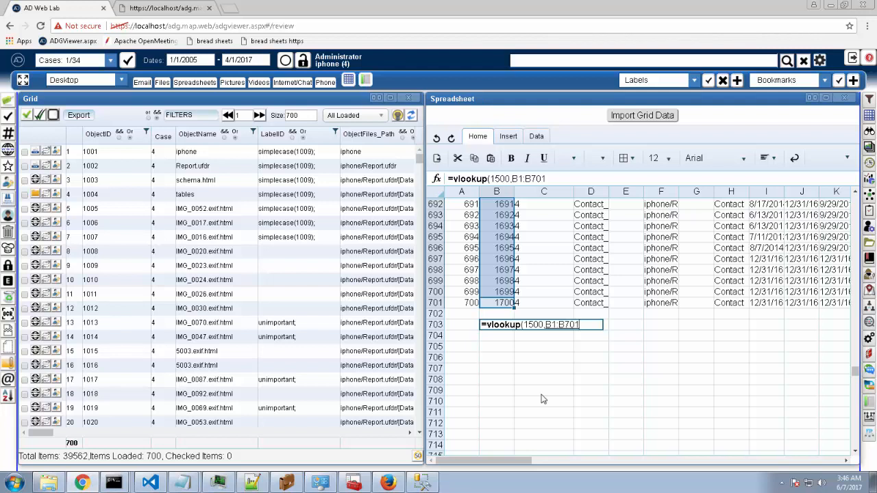
type(",1,0)")
key("Return")
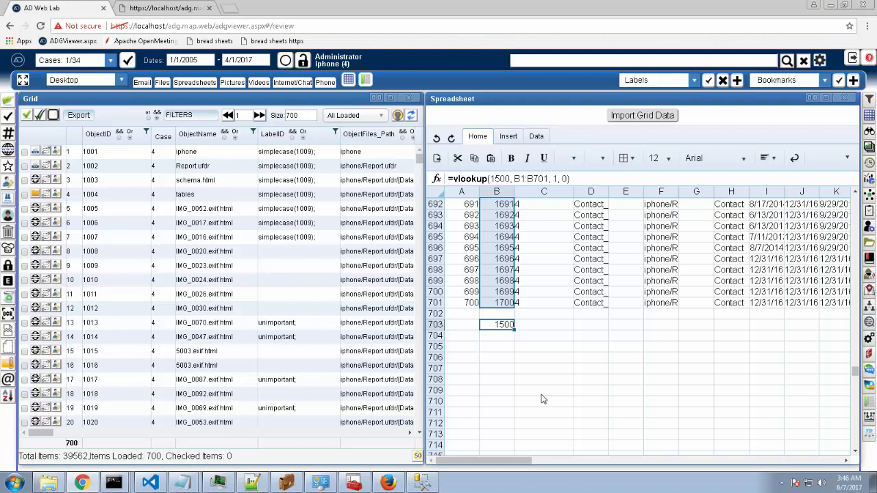
Change the column index of the VLOOKUP formula in B703 to 2.
key("F2")
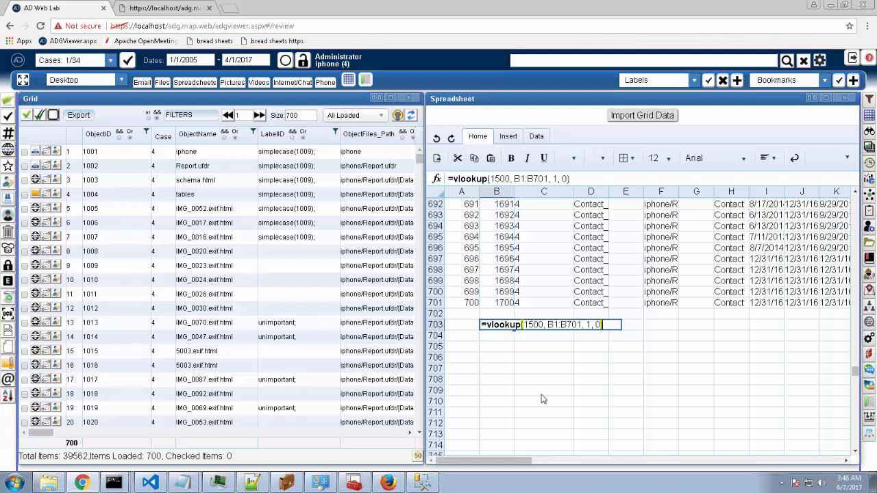
key("Left")
key("Left")
key("Left")
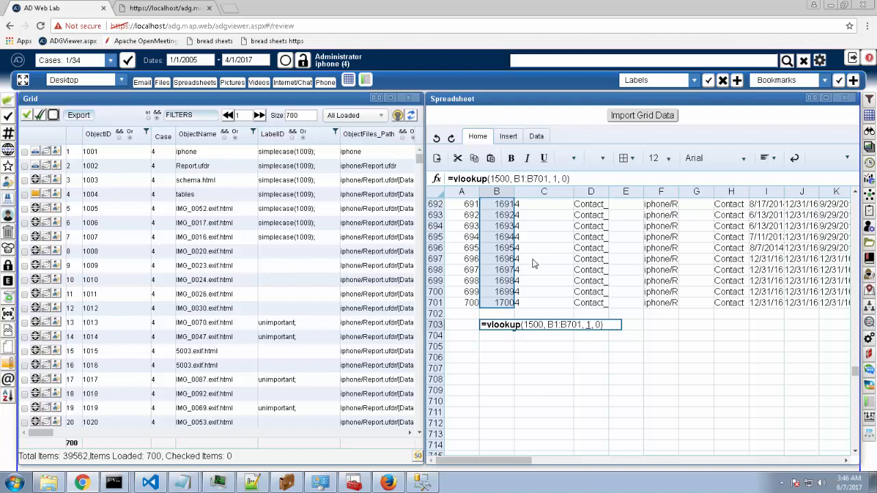
key("BackSpace")
type("2")
key("Return")
key("Up")
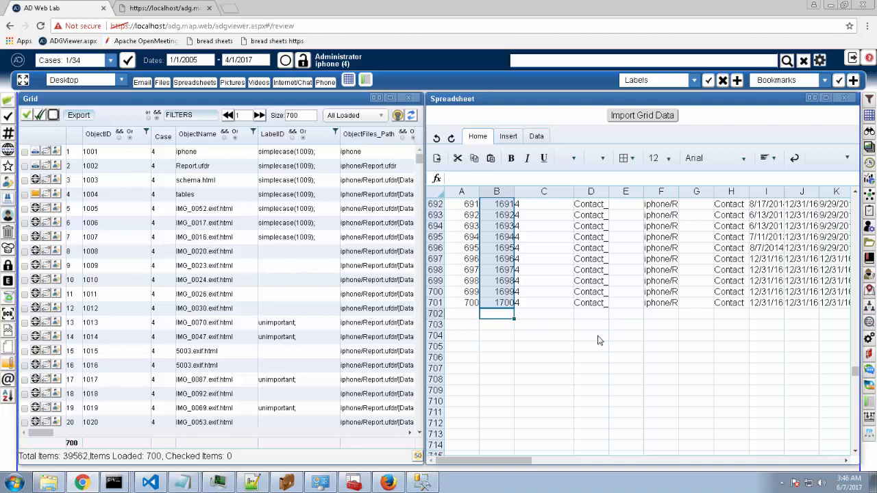
key("Down")
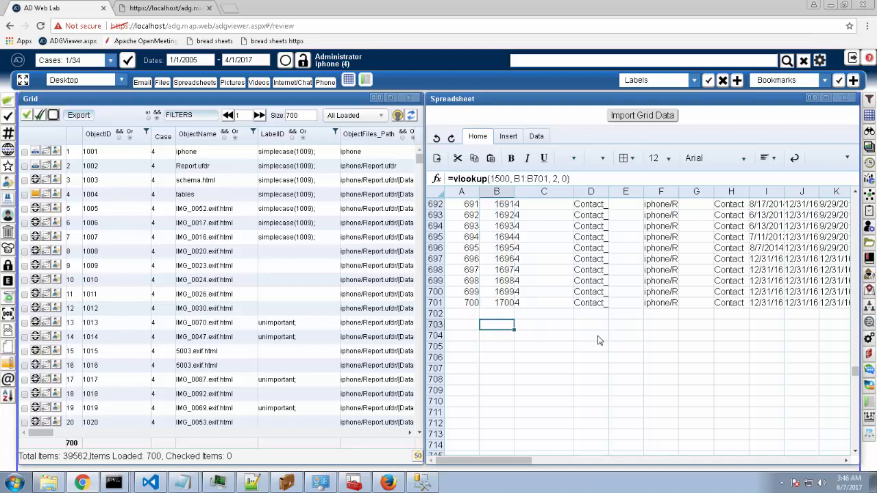
Extend the lookup range of the VLOOKUP formula in B703 to B1:C701.
key("F2")
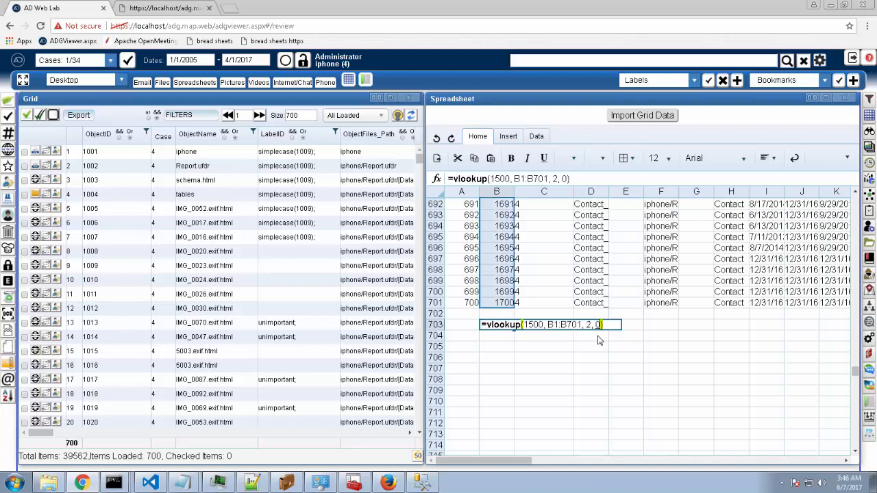
key("Left")
key("Left")
key("Left")
key("Left")
key("Left")
key("Left")
key("Left")
key("Left")
key("Left")
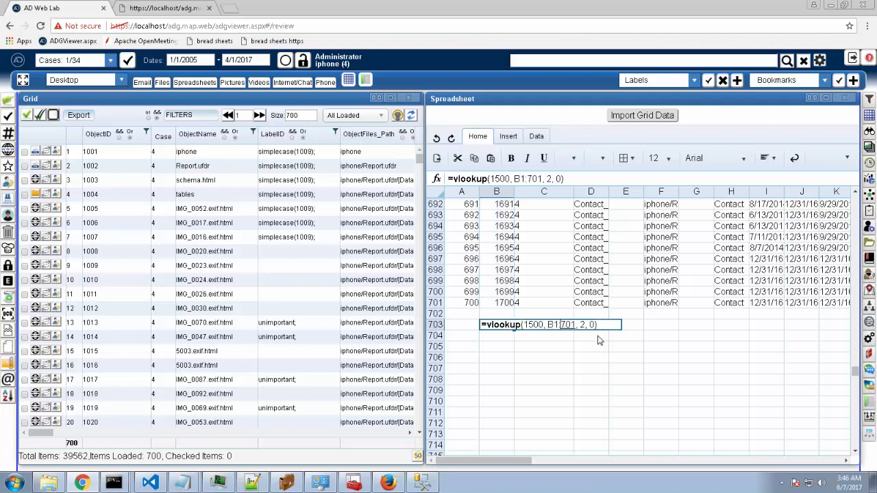
key("BackSpace")
type("C")
key("Return")
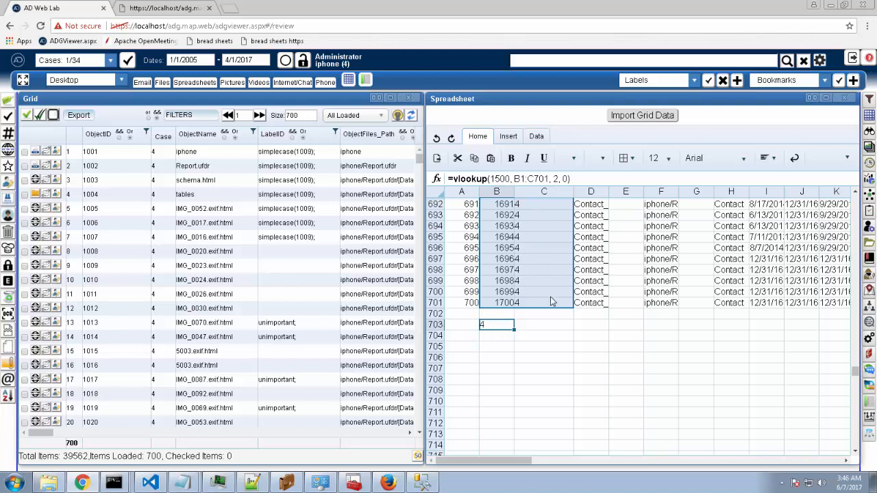
Clear the VLOOKUP formula from B703 and return to the last ObjectID in B701.
key("Delete")
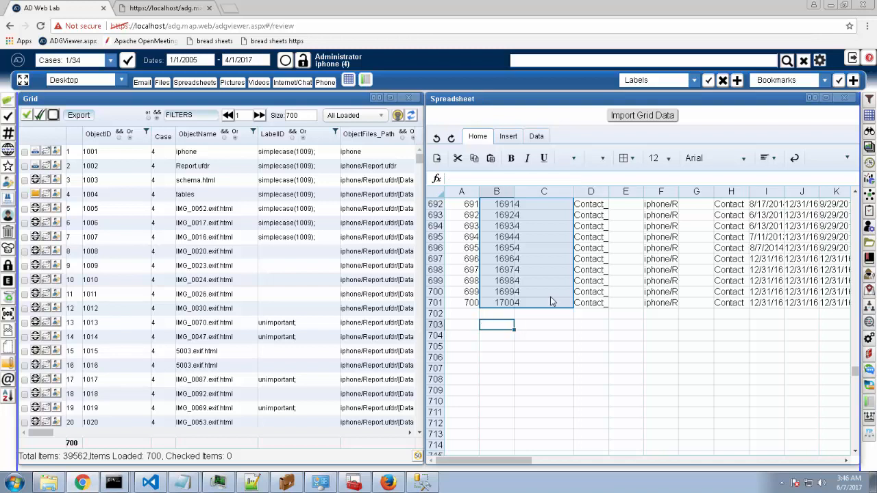
key("Up")
key("Up")
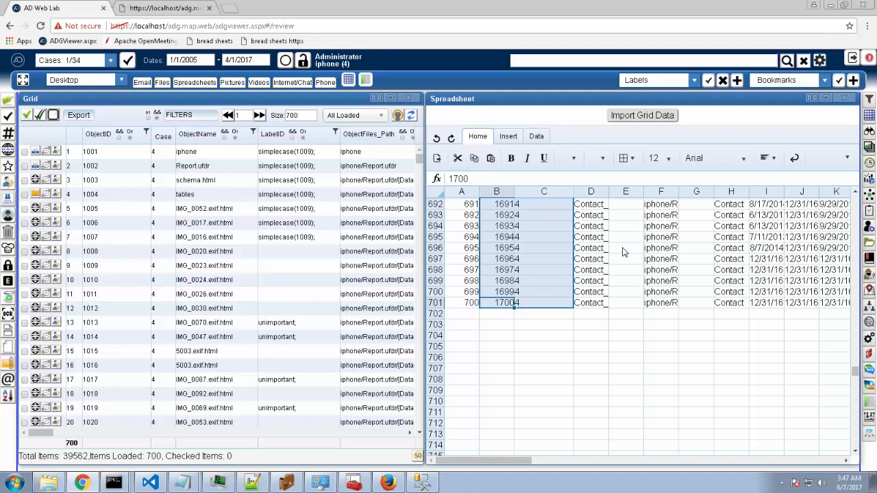
View the Excel export dialog and cancel it, and show the option for opening a spreadsheet file.
left_click(437, 160)
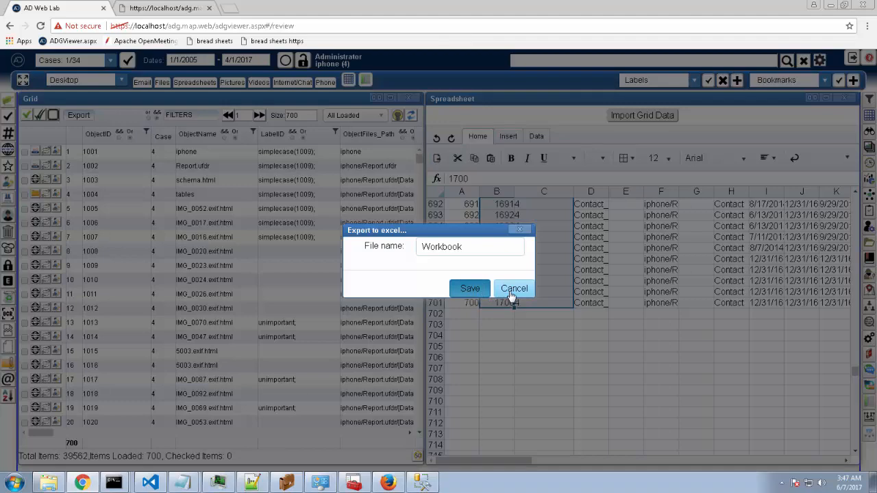
left_click(510, 292)
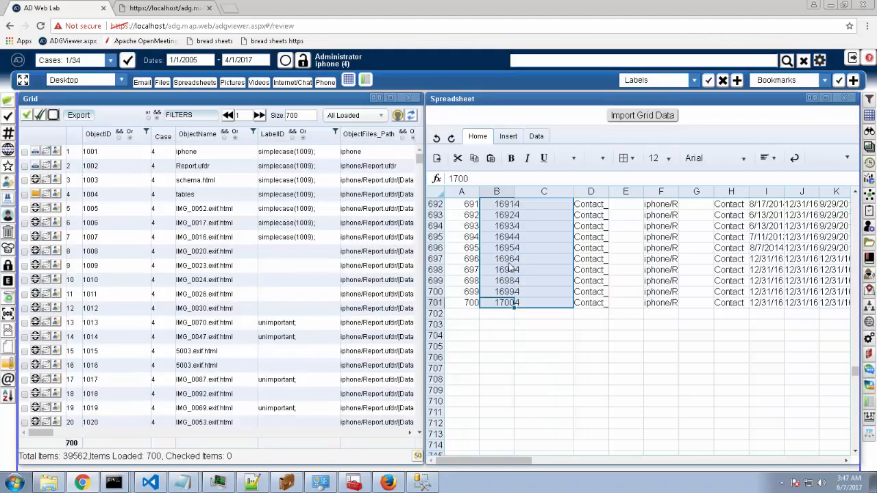
left_click(537, 139)
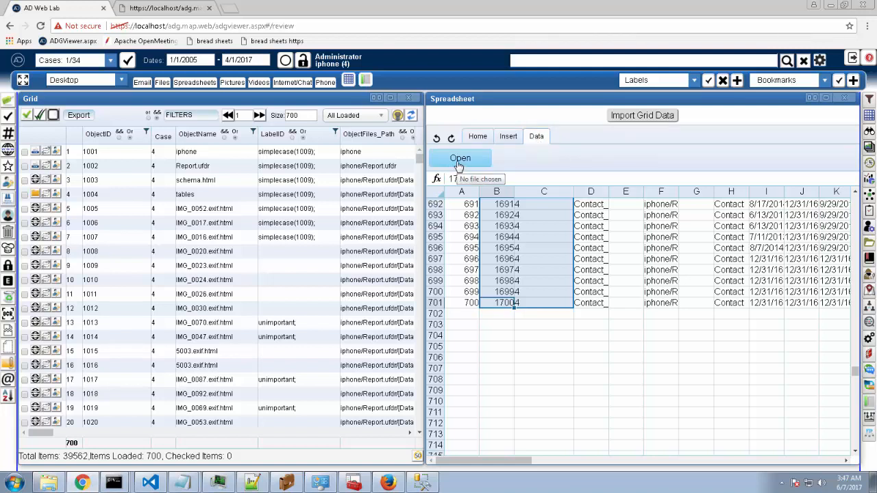
Set the caseID of the first imported record, in cell C2, to 5.
left_click(560, 357)
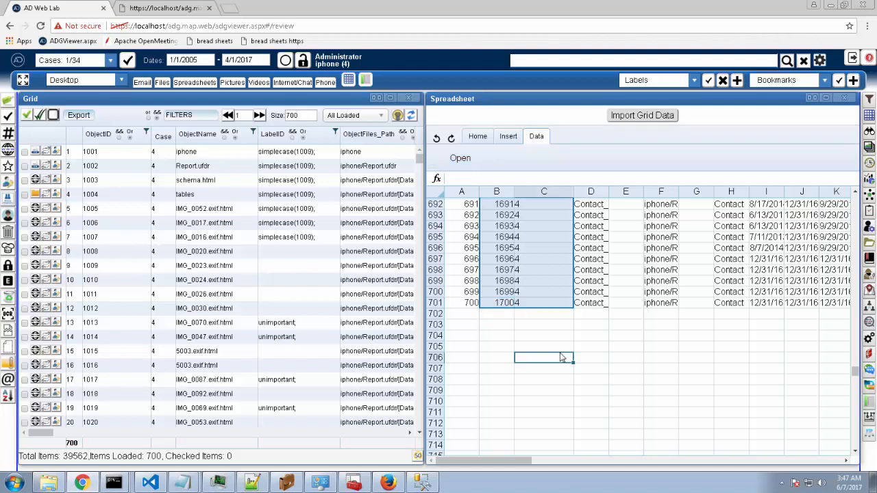
key("Up")
key("Up")
key("Up")
key("Up")
key("Up")
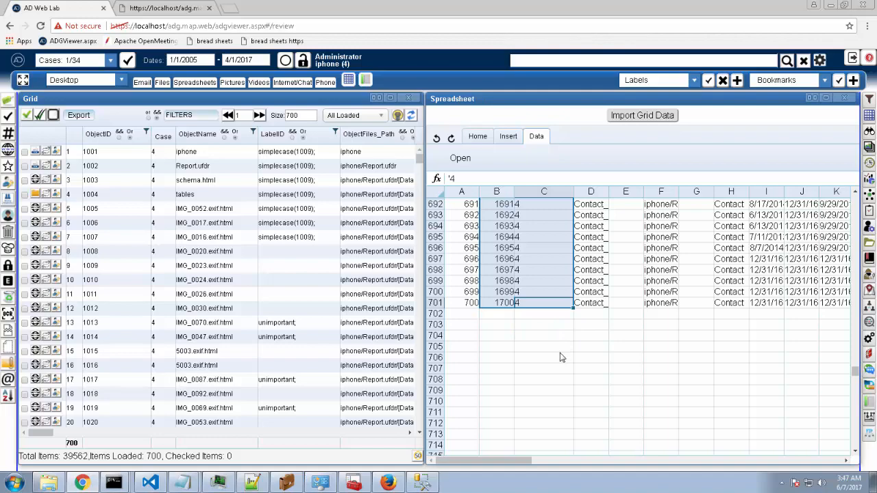
key("ctrl+shift+Up")
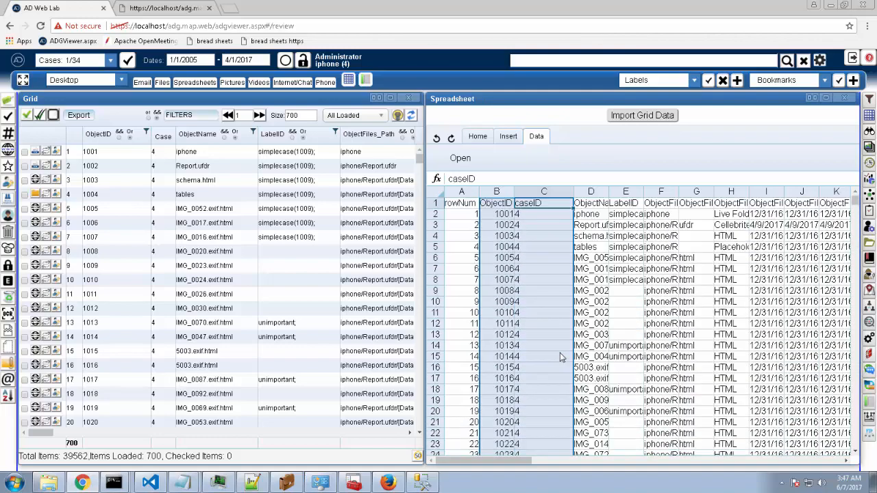
key("shift+Tab")
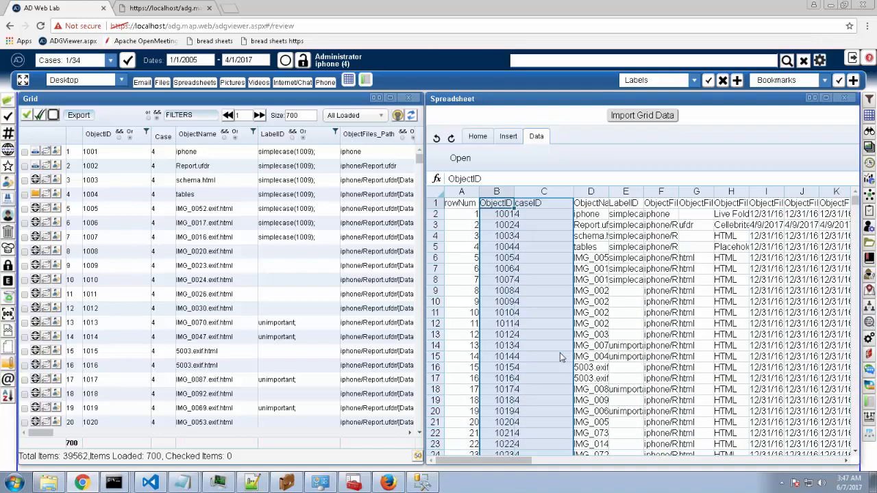
key("Return")
key("Tab")
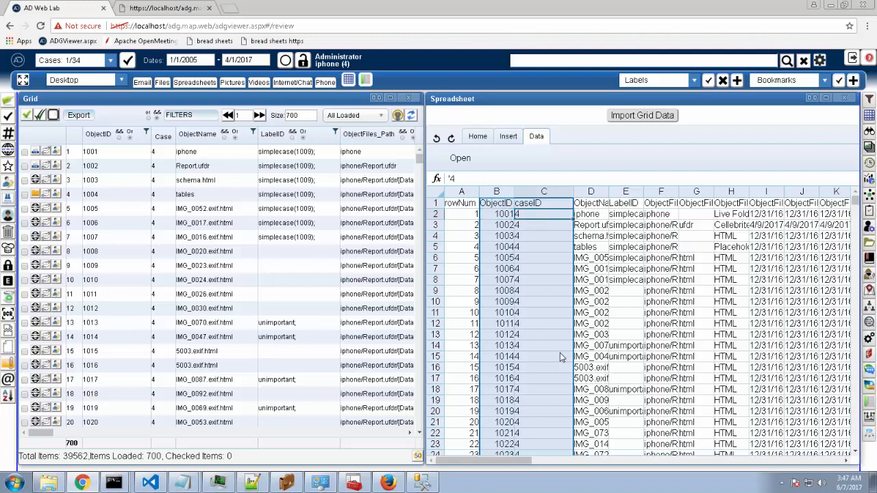
key("shift+Tab")
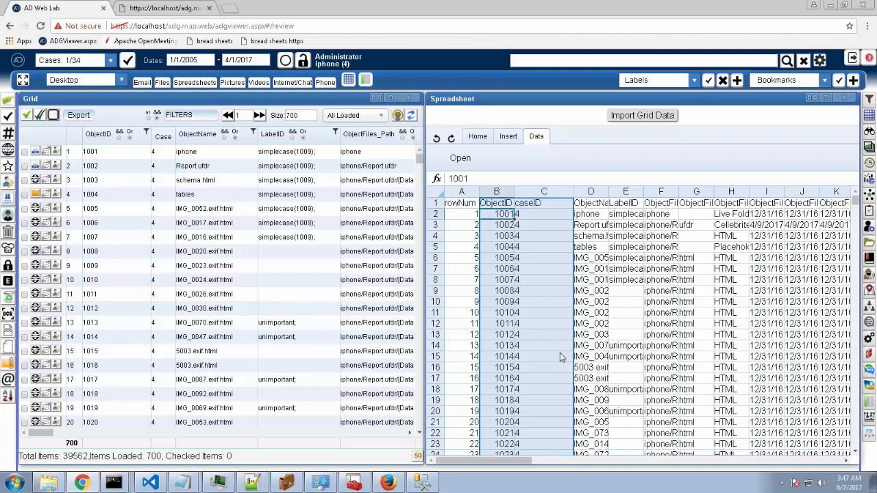
key("Tab")
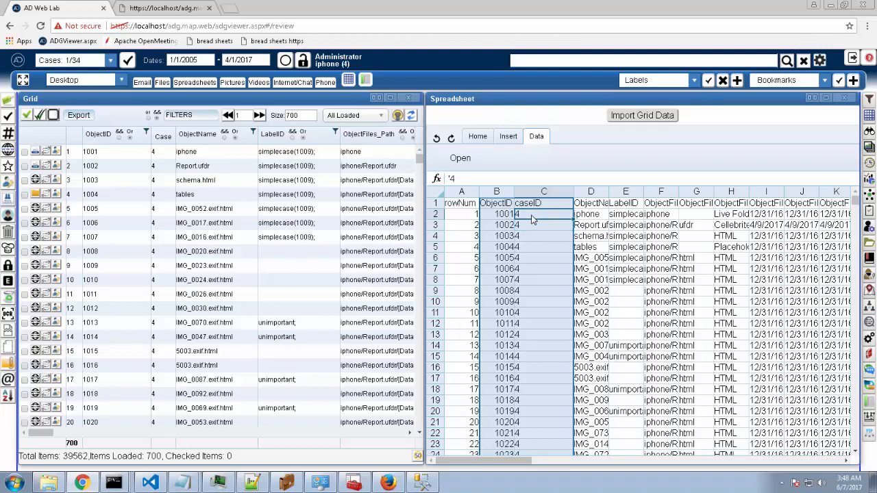
type("5")
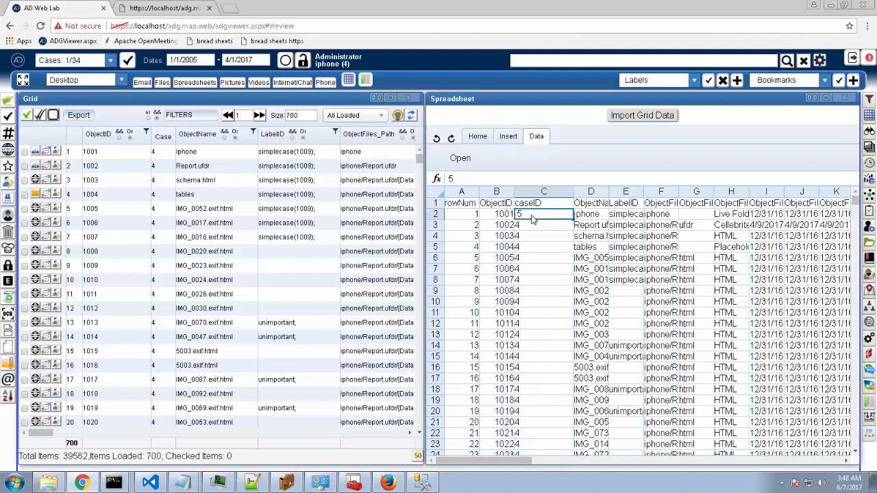
key("Down")
key("Down")
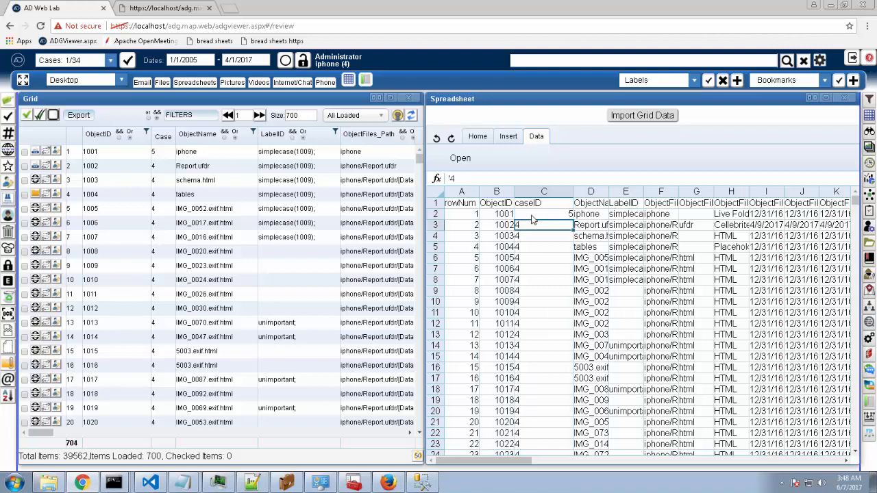
key("Up")
key("Up")
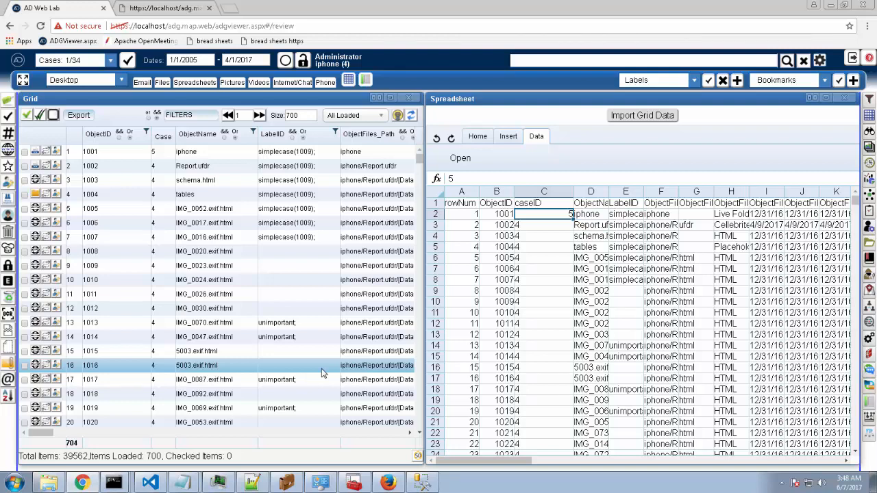
Try selecting the caseID cells C2 to C5, and extend the selection from C2 again down to C6.
key("shift+Down")
key("shift+Down")
key("shift+Down")
key("shift+Down")
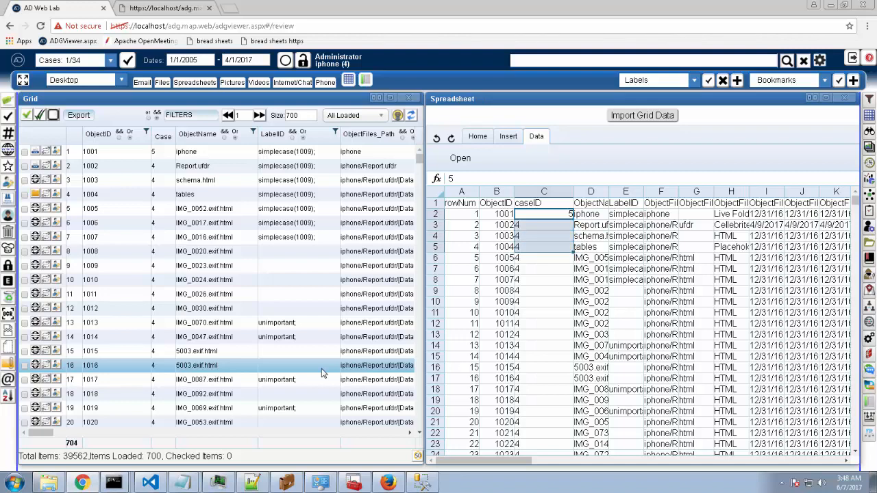
key("Up")
key("Down")
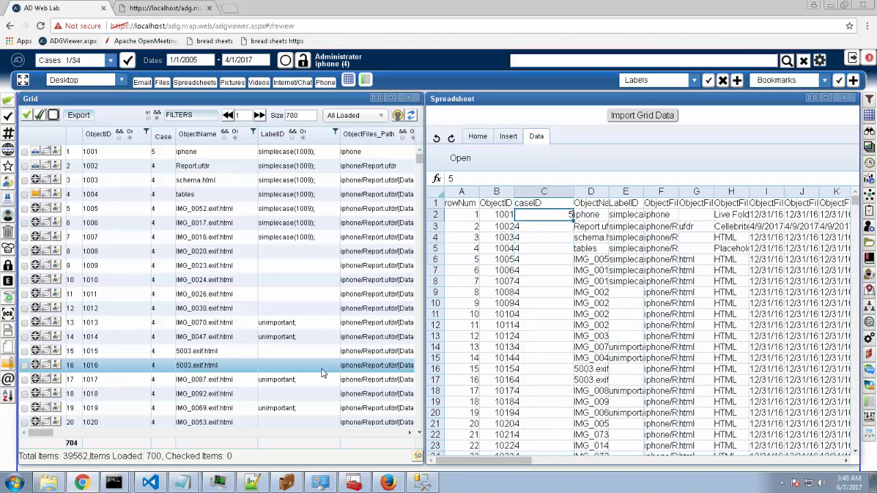
key("shift+Down")
key("shift+Down")
key("shift+Down")
key("shift+Down")
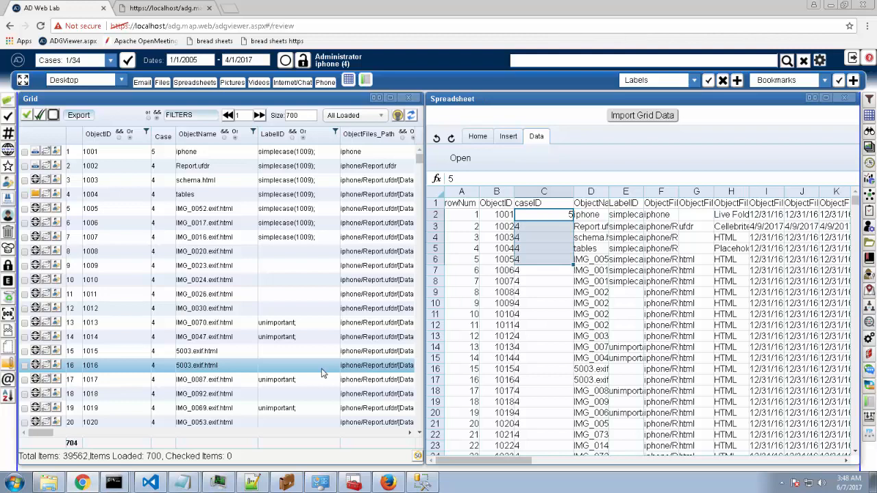
Set the caseID of the second record, in cell C3, to 6 and show the cell formatting commands again.
key("Down")
key("Up")
key("Down")
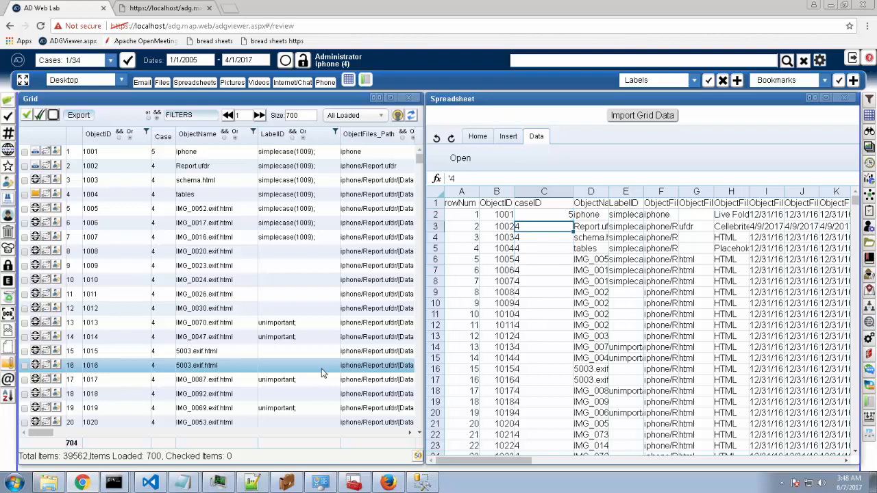
type("6")
key("Return")
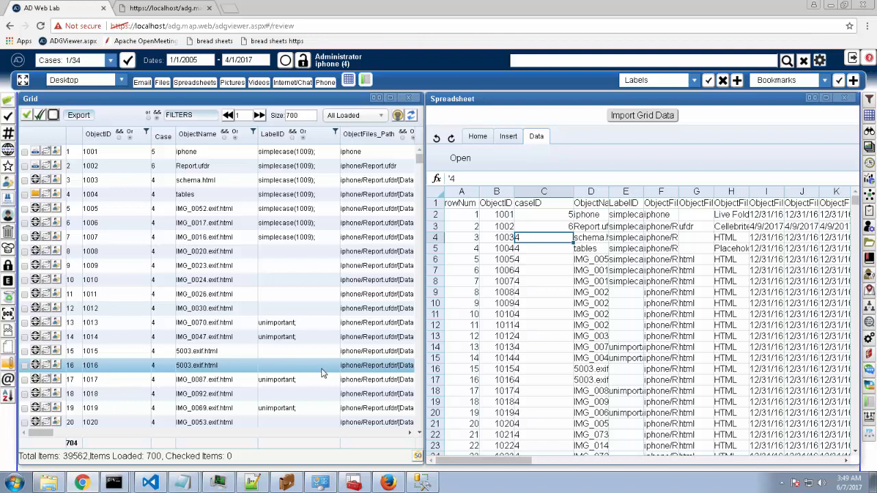
left_click(478, 139)
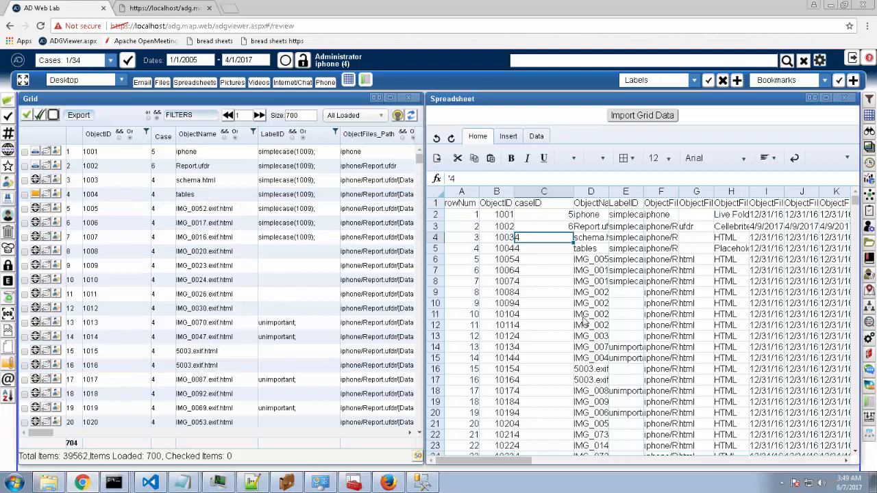